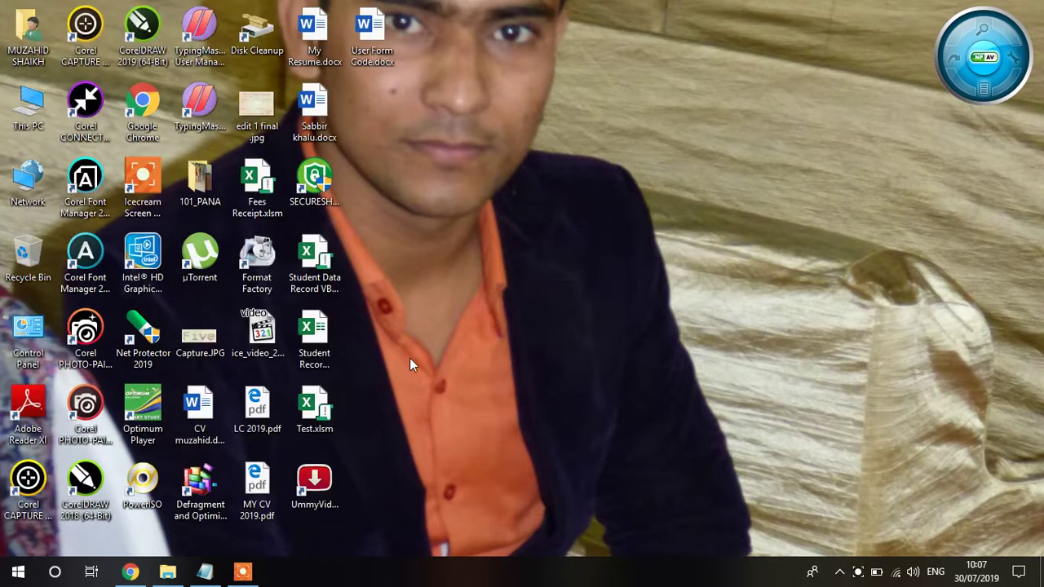
click(242, 572)
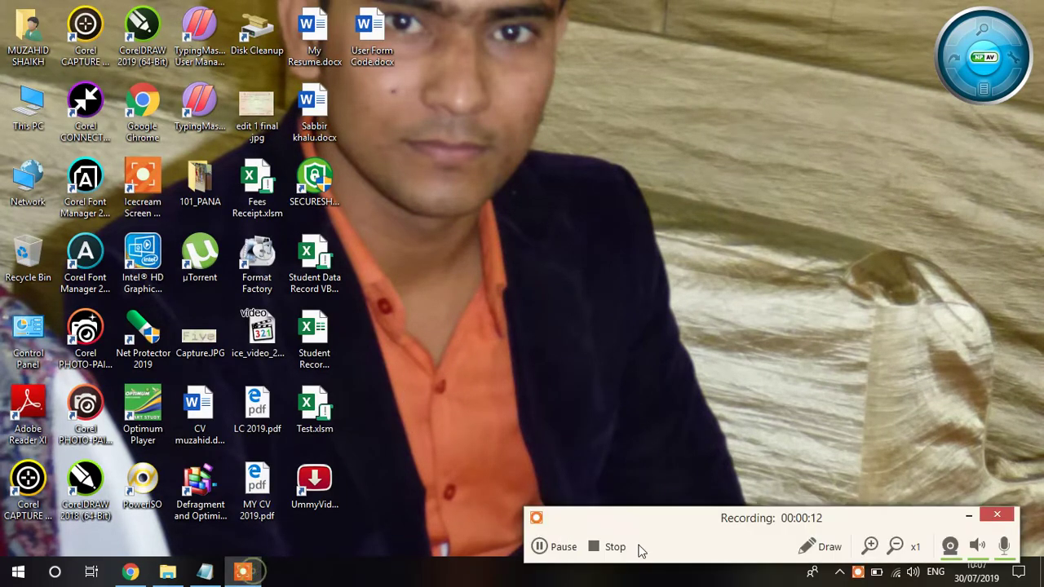
click(559, 553)
click(968, 516)
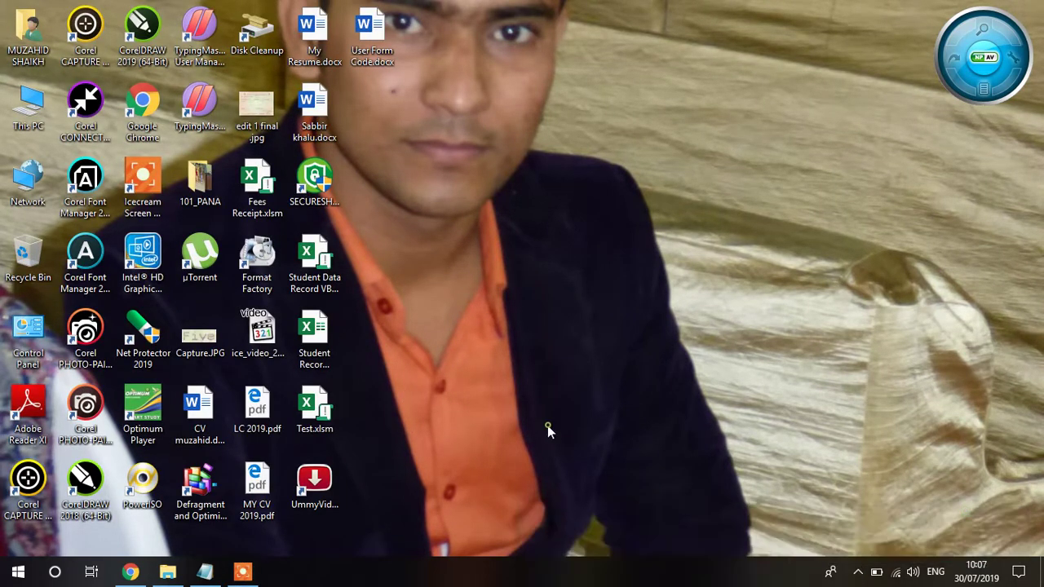
Step: Switch to Chrome, search Google for "student portal" and open the Government of Maharashtra Student Portal
click(132, 573)
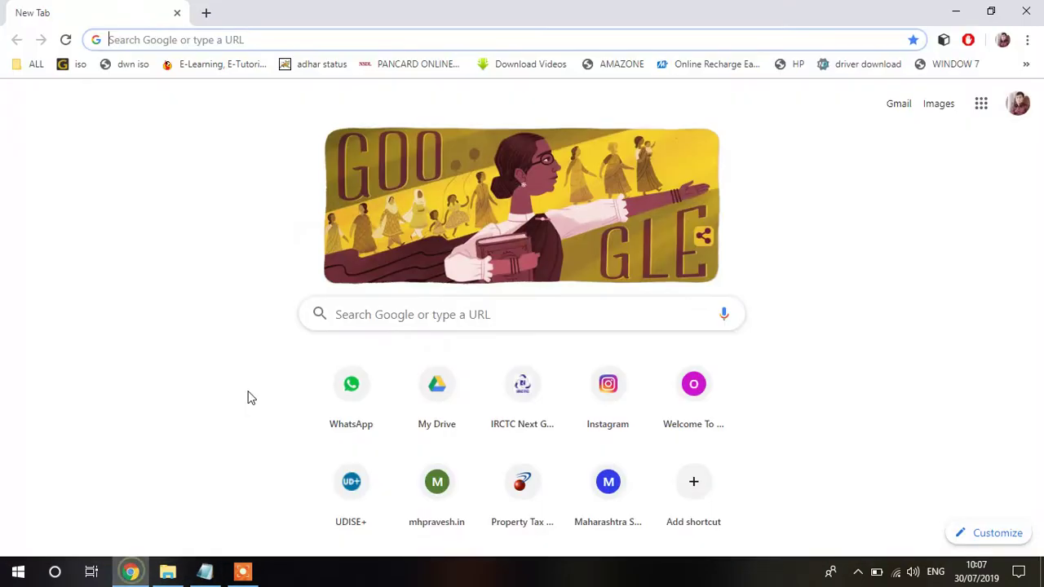
click(194, 39)
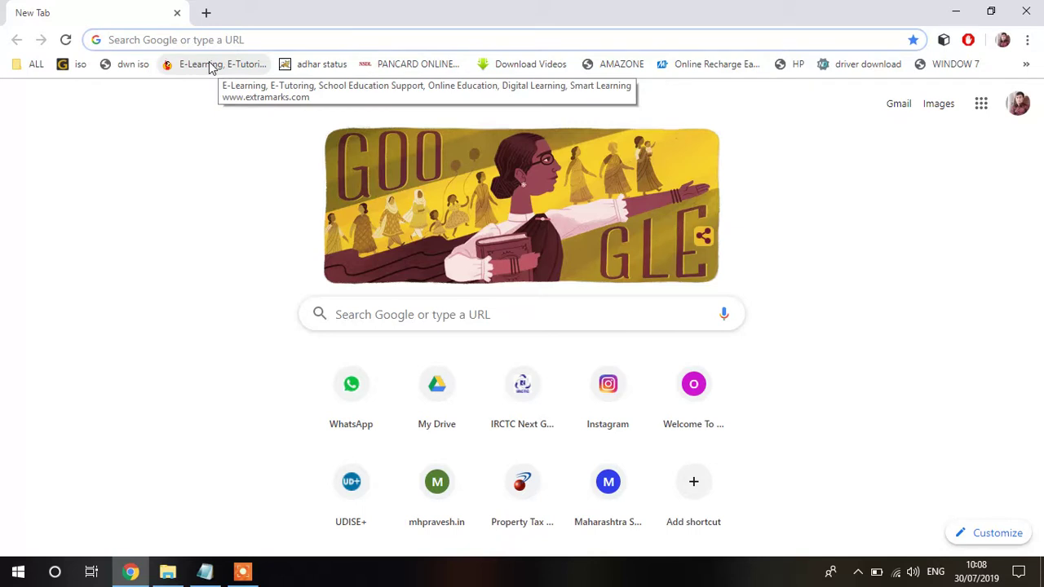
text(student)
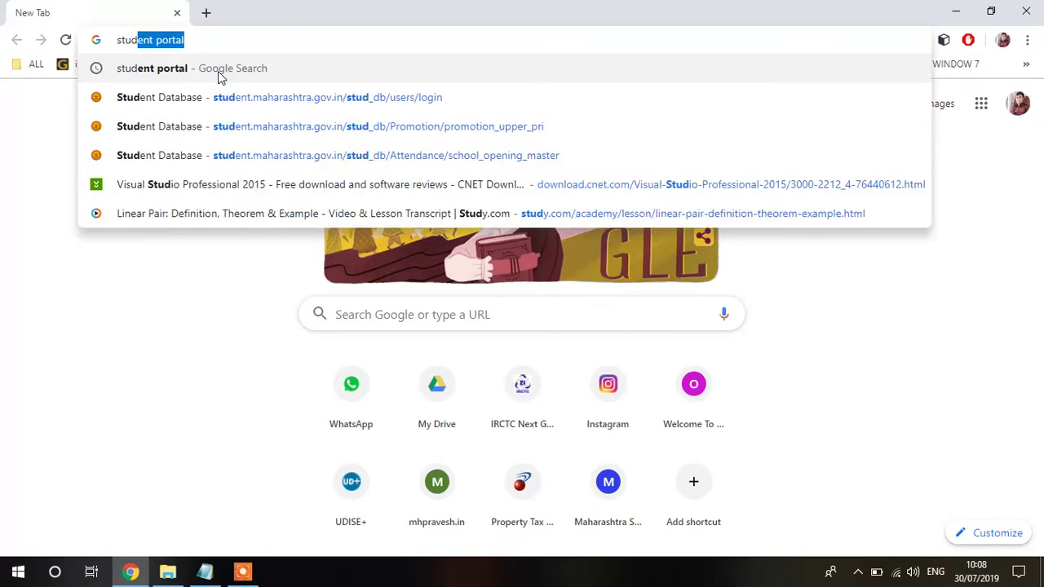
key(Return)
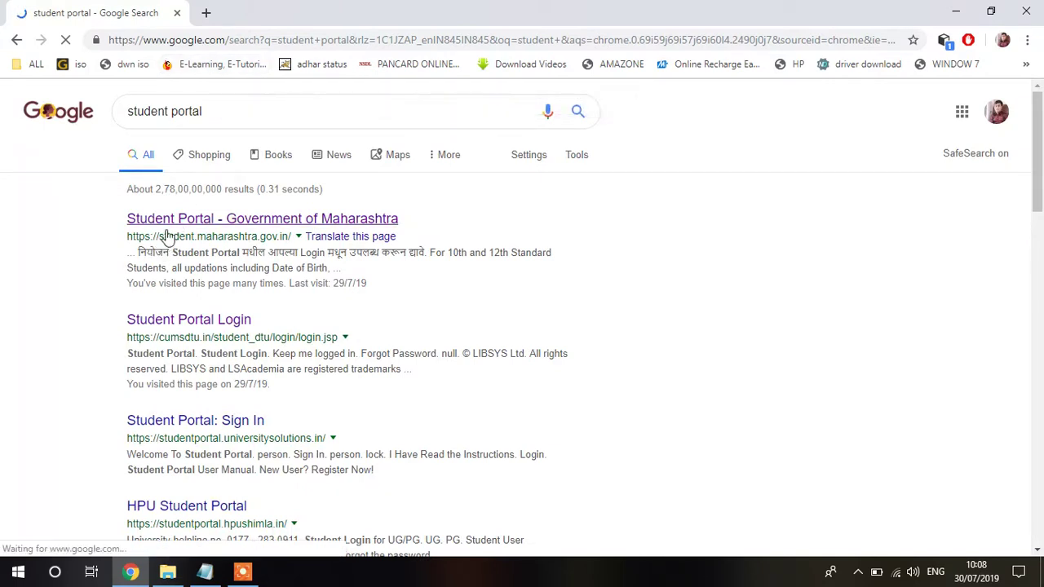
click(343, 222)
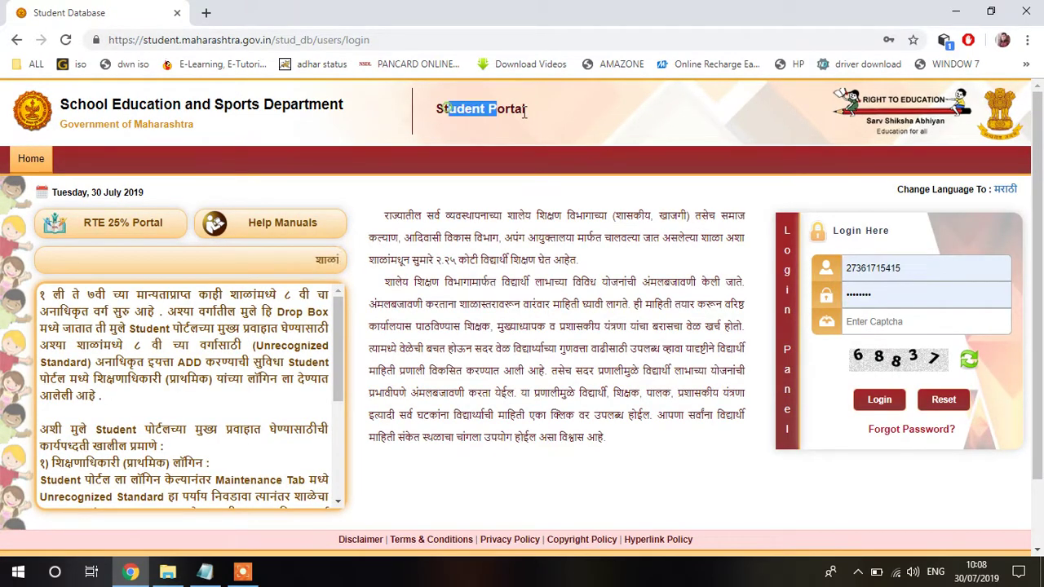
Step: Fill in the captcha code and log in to the Student Portal with the prefilled school credentials
drag(529, 110, 435, 110)
click(555, 130)
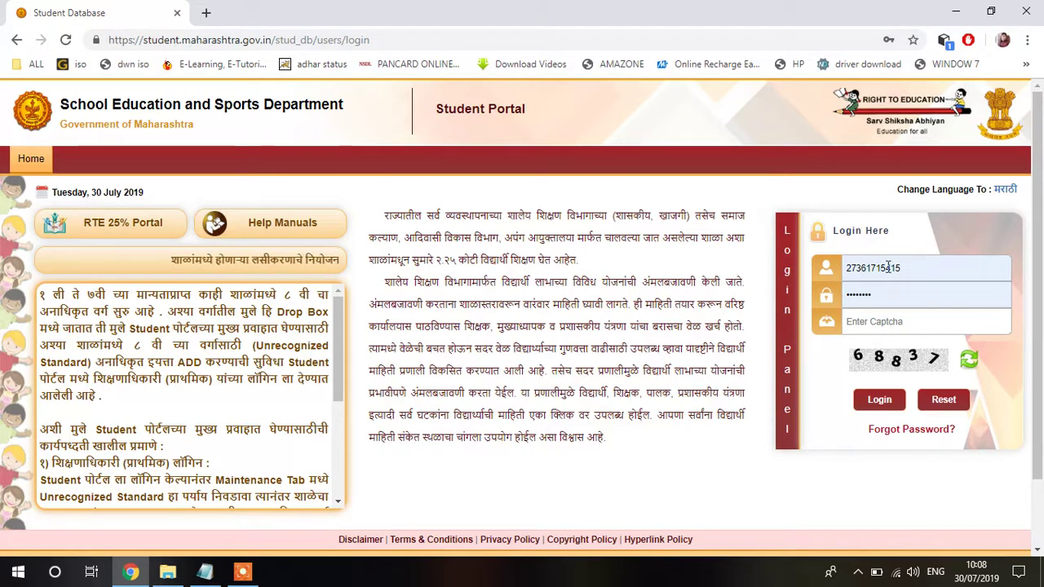
click(866, 323)
text(688)
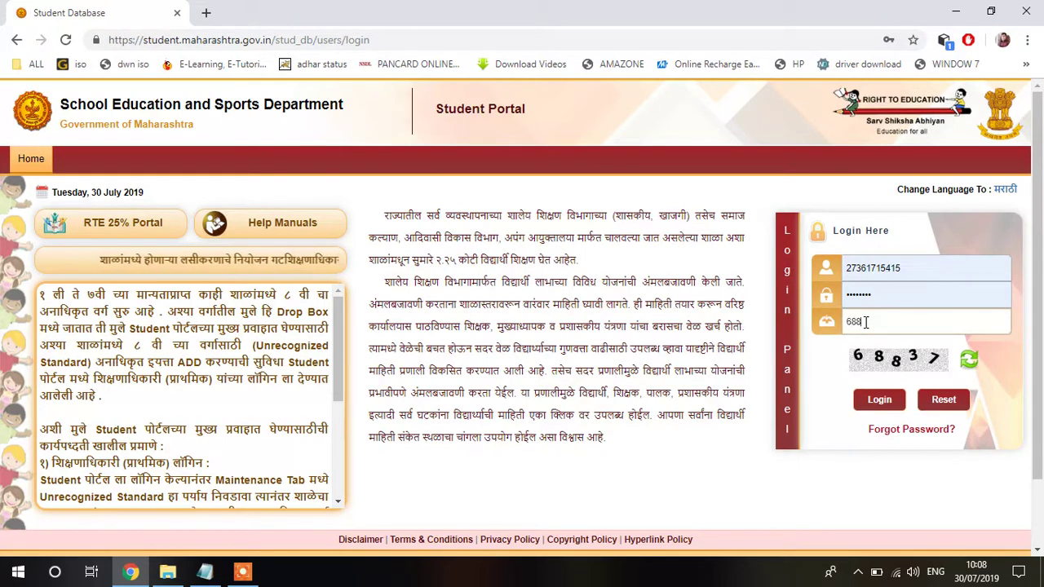
text(37)
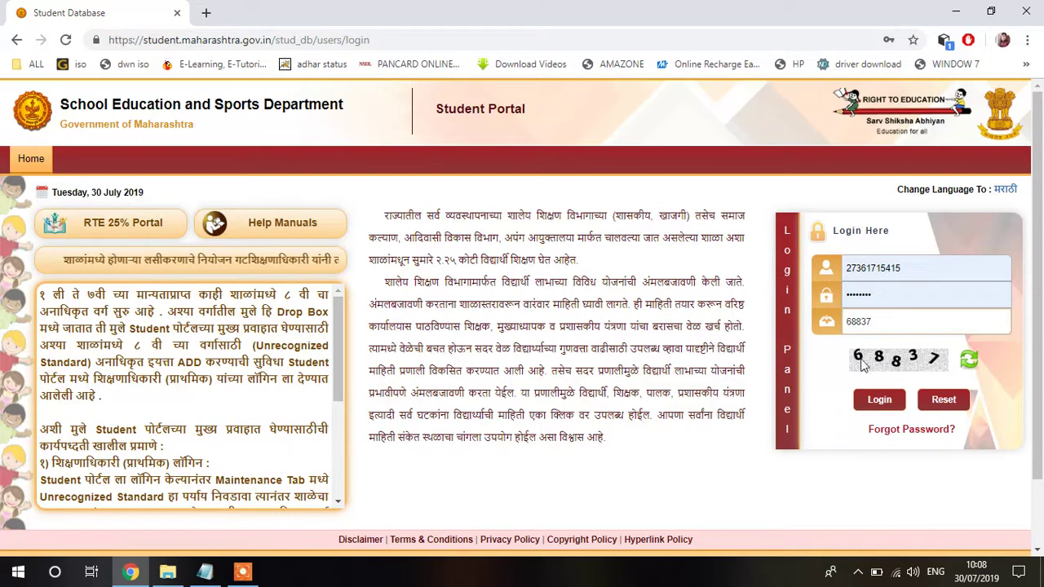
click(858, 399)
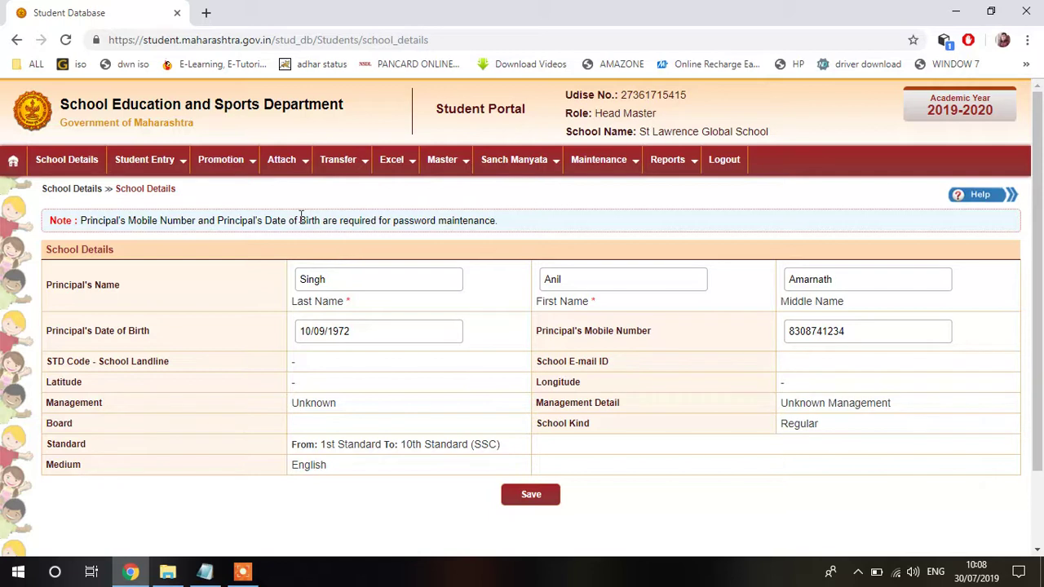
Step: Open the promotion page for 1st Standard to 8th Standard
mouse_move(240, 172)
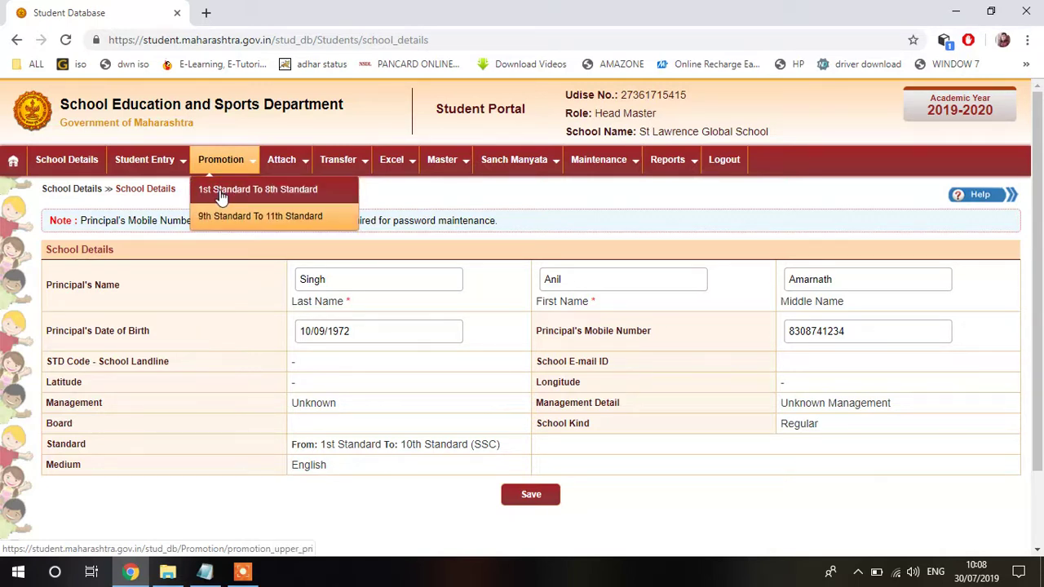
click(220, 195)
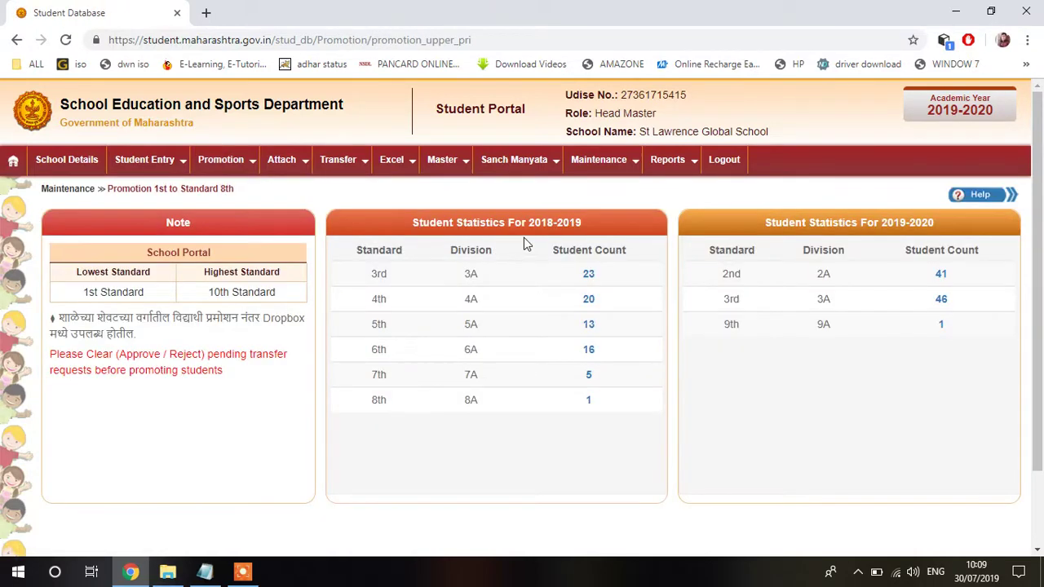
mouse_move(338, 161)
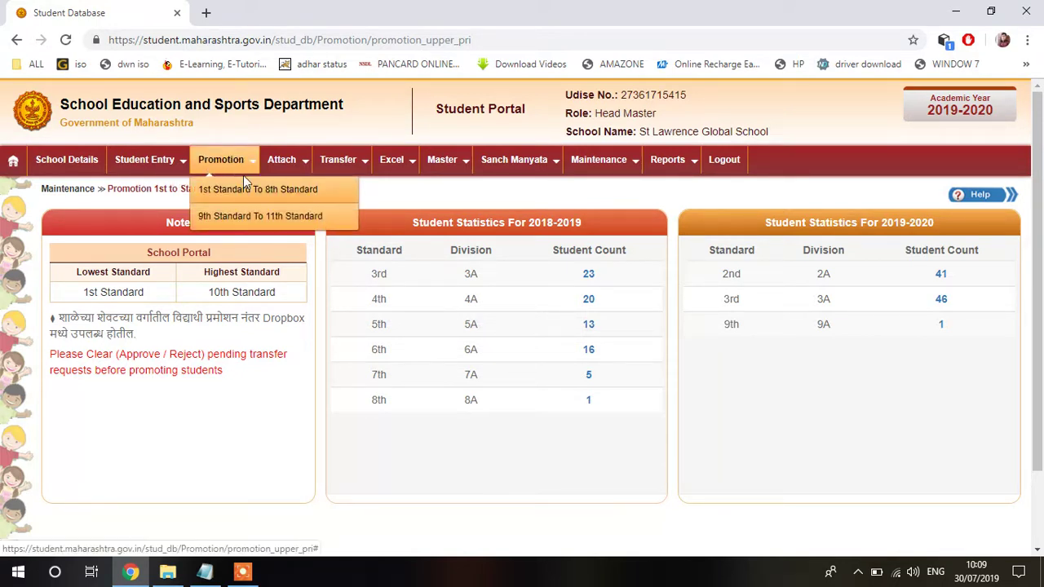
click(227, 194)
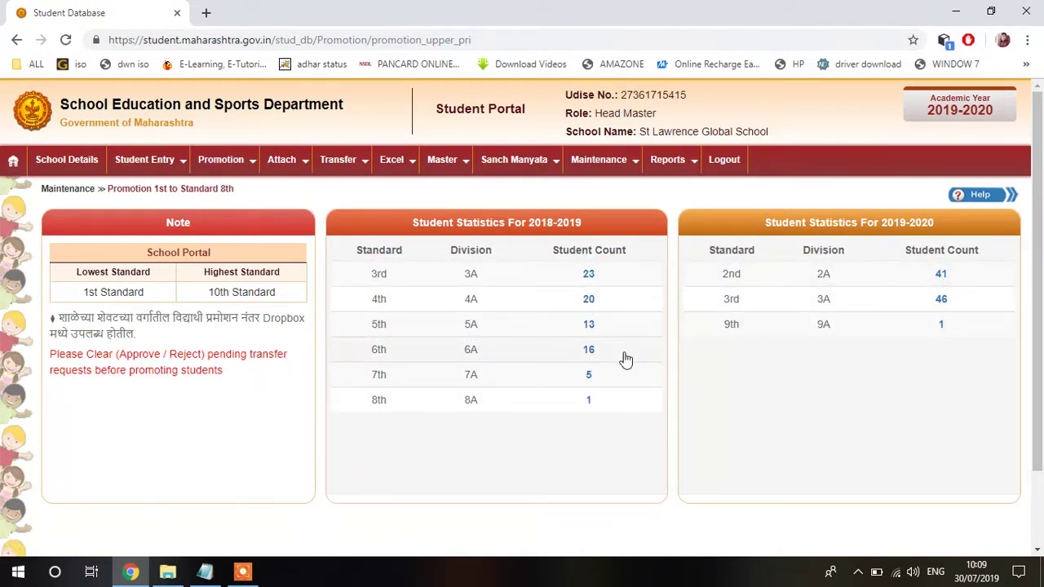
Step: Examine the 2018-2019 and 2019-2020 student statistics by standard, division and student count
drag(415, 222, 584, 231)
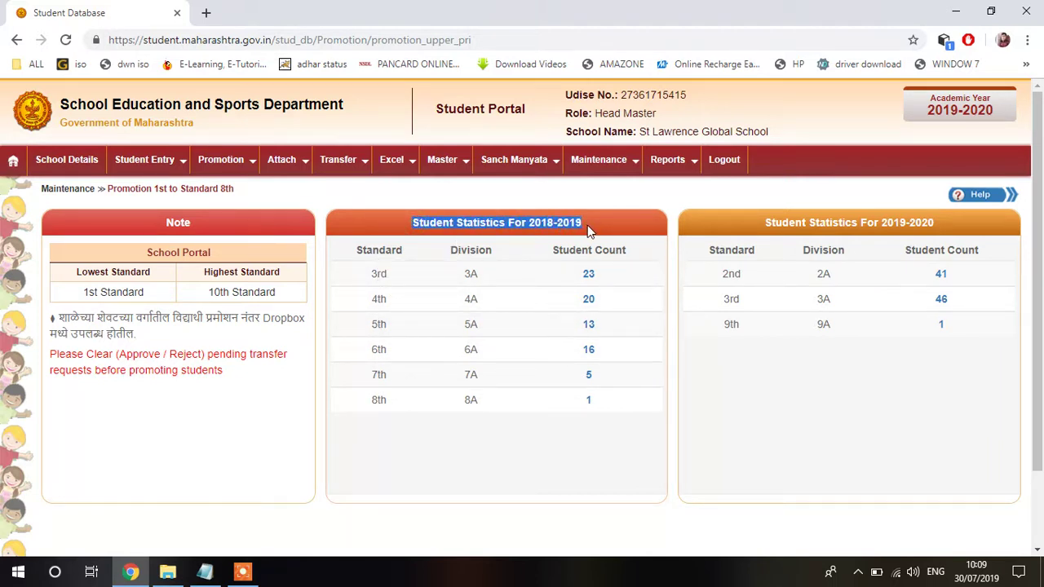
click(489, 228)
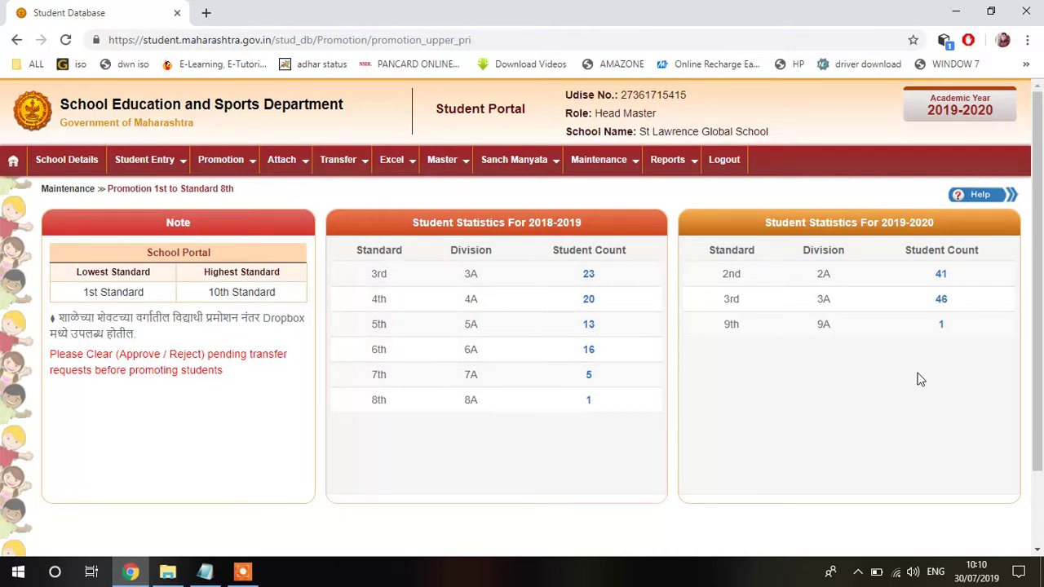
drag(884, 222, 933, 222)
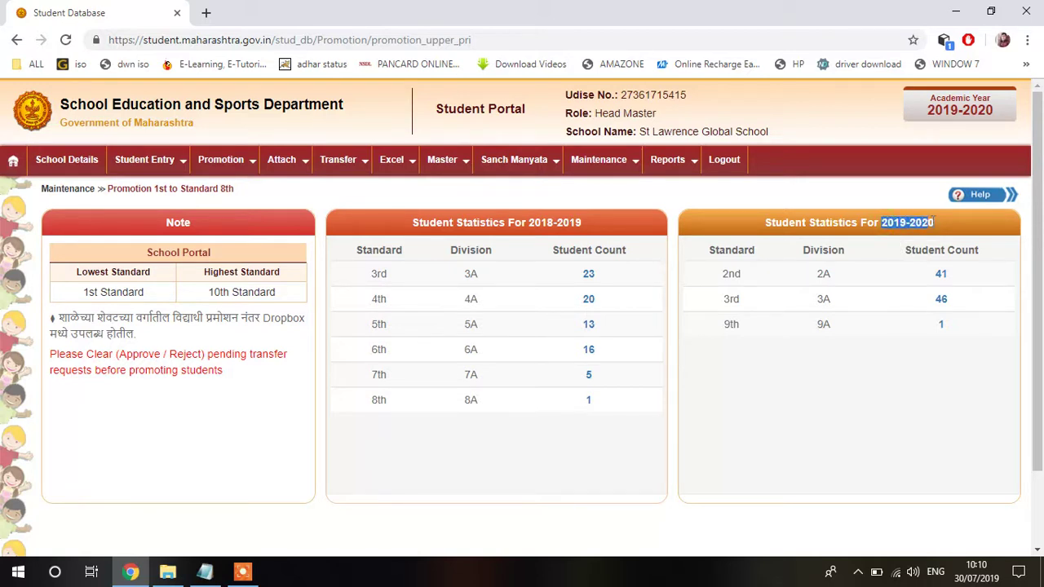
click(834, 395)
drag(835, 392, 841, 290)
click(838, 381)
drag(555, 251, 624, 253)
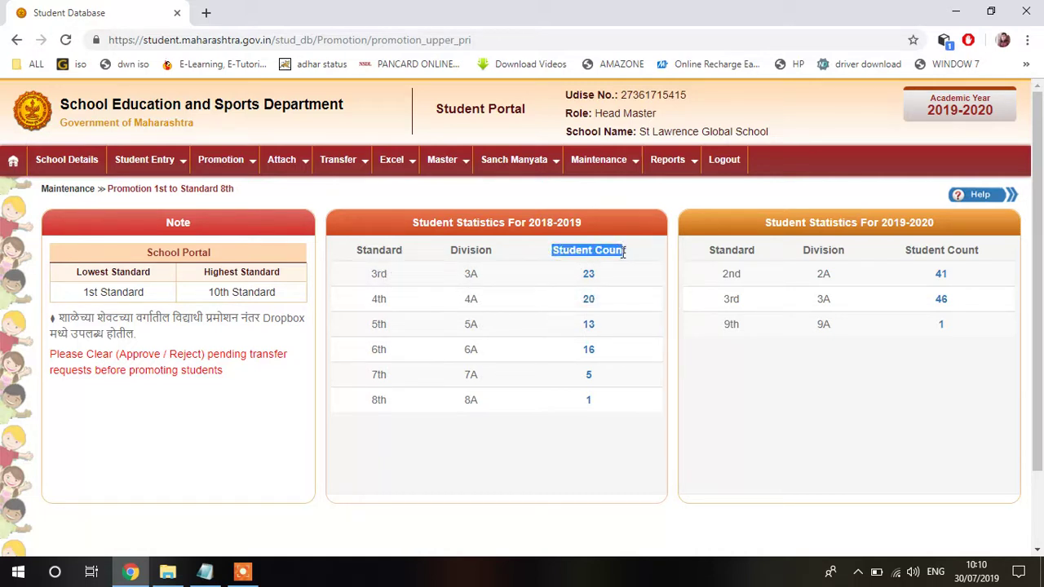
Step: Assign 2019-2020 division 4A to every student in the 2018-2019 3rd Standard 3A list and promote them to 4th Standard
click(592, 277)
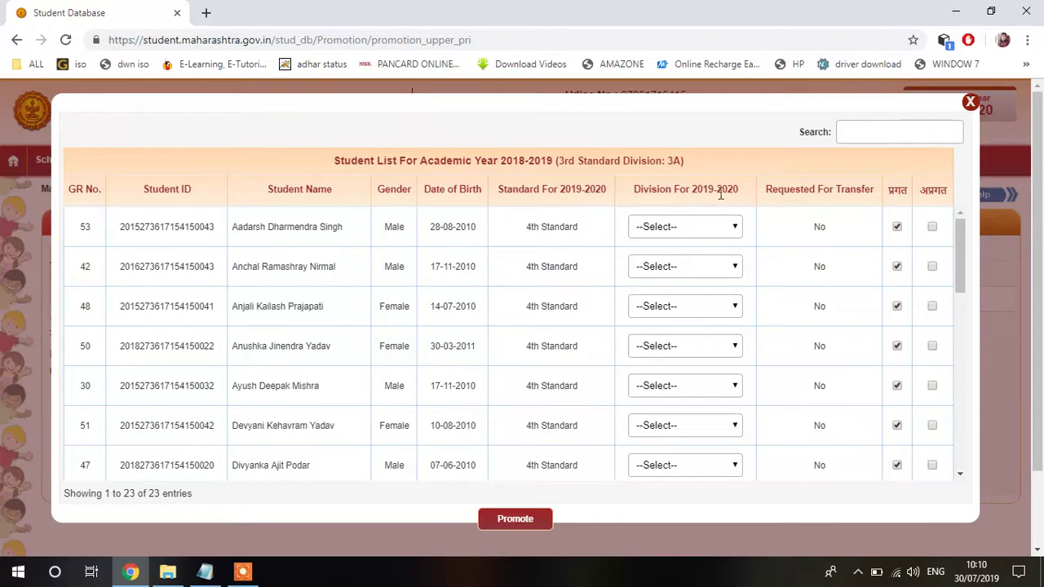
click(671, 230)
click(652, 258)
click(654, 270)
click(653, 298)
click(655, 309)
click(665, 336)
click(667, 351)
click(659, 376)
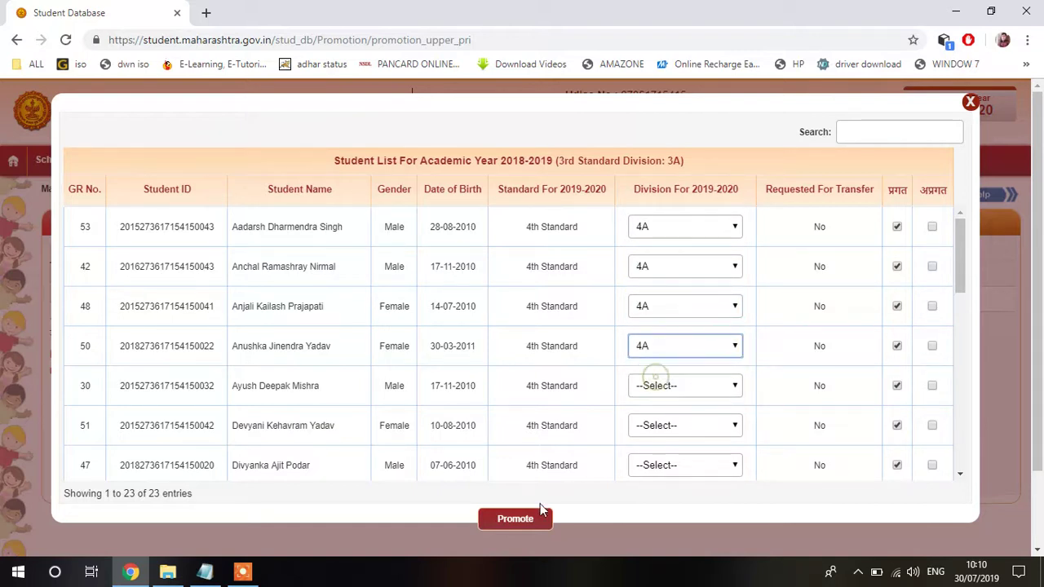
click(653, 388)
click(651, 417)
click(654, 425)
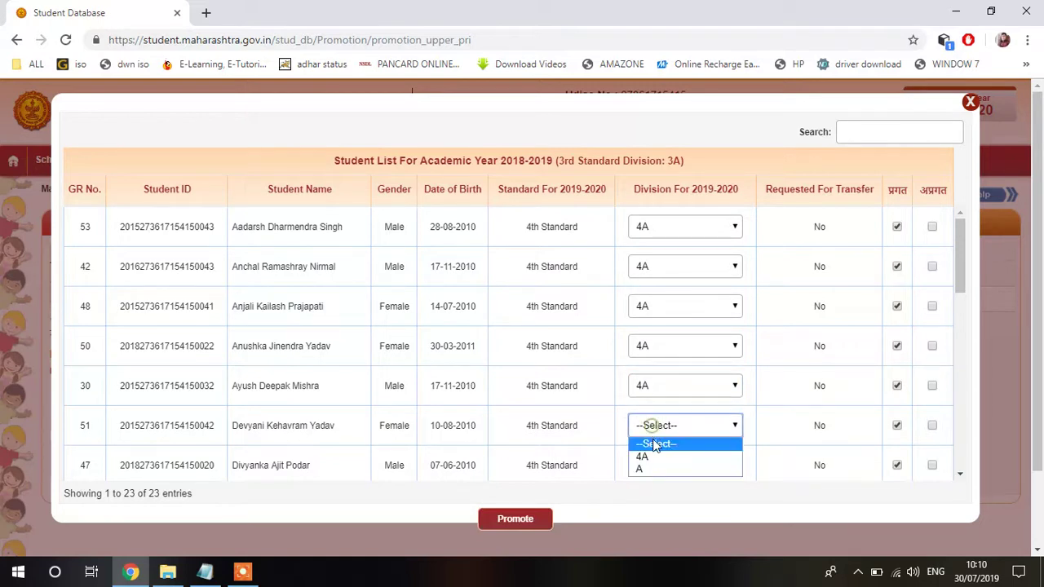
click(654, 457)
scroll(681, 394, down, 2)
click(674, 312)
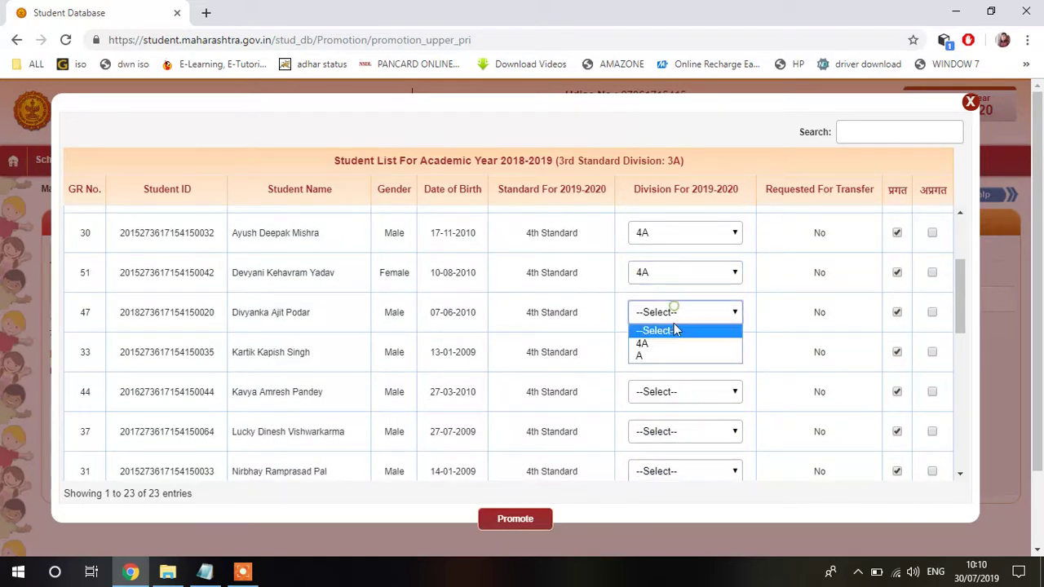
click(663, 345)
click(661, 352)
click(651, 383)
click(652, 392)
click(649, 422)
click(660, 431)
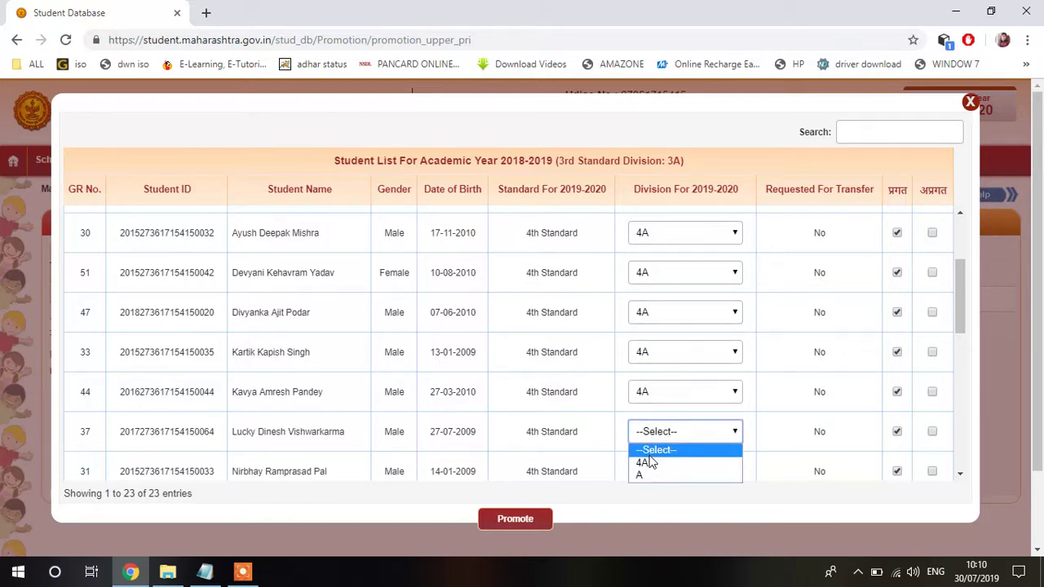
click(648, 462)
scroll(679, 380, down, 2)
click(671, 319)
click(653, 350)
click(653, 353)
click(653, 392)
scroll(694, 345, down, 2)
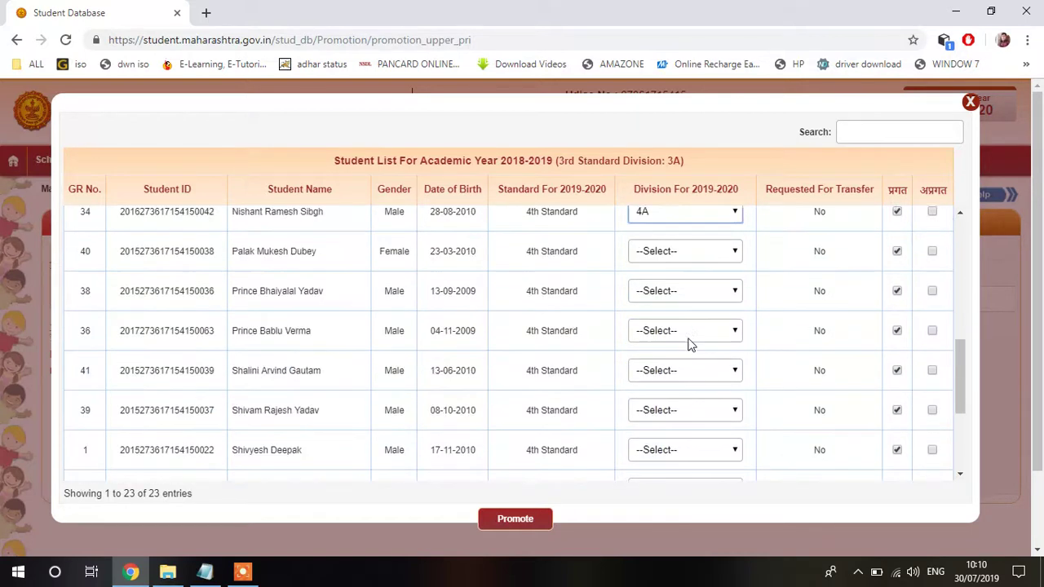
click(662, 254)
click(651, 276)
click(657, 289)
click(653, 317)
click(653, 325)
click(653, 354)
click(651, 364)
click(651, 393)
click(654, 402)
click(653, 431)
scroll(684, 324, down, 2)
click(664, 292)
click(658, 324)
click(658, 330)
click(654, 362)
click(656, 371)
click(652, 401)
click(655, 408)
click(651, 440)
scroll(706, 307, down, 1)
scroll(675, 372, down, 1)
click(664, 409)
click(657, 438)
click(657, 449)
click(648, 477)
scroll(683, 367, up, 8)
scroll(683, 280, up, 4)
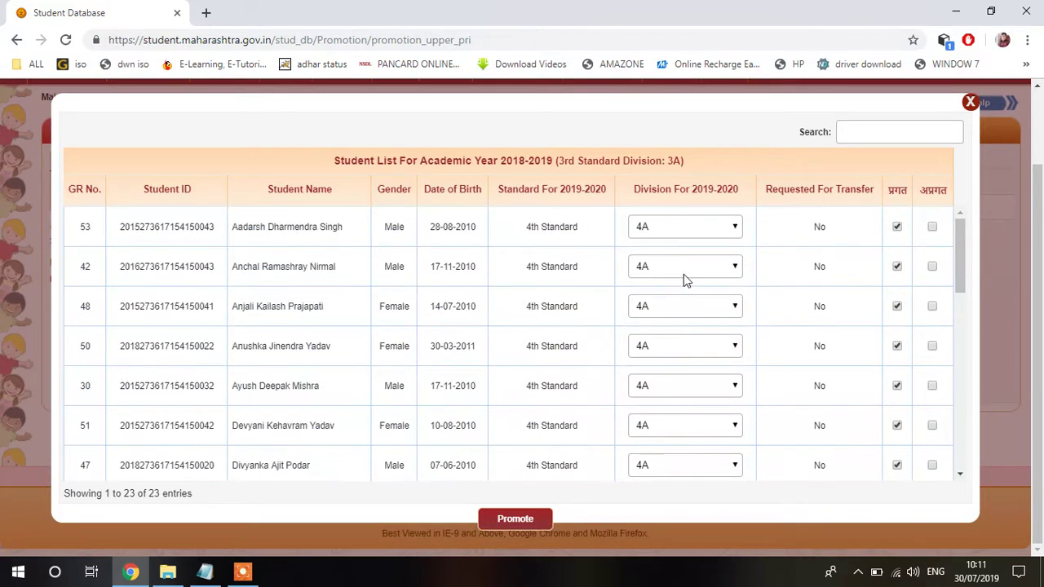
click(504, 514)
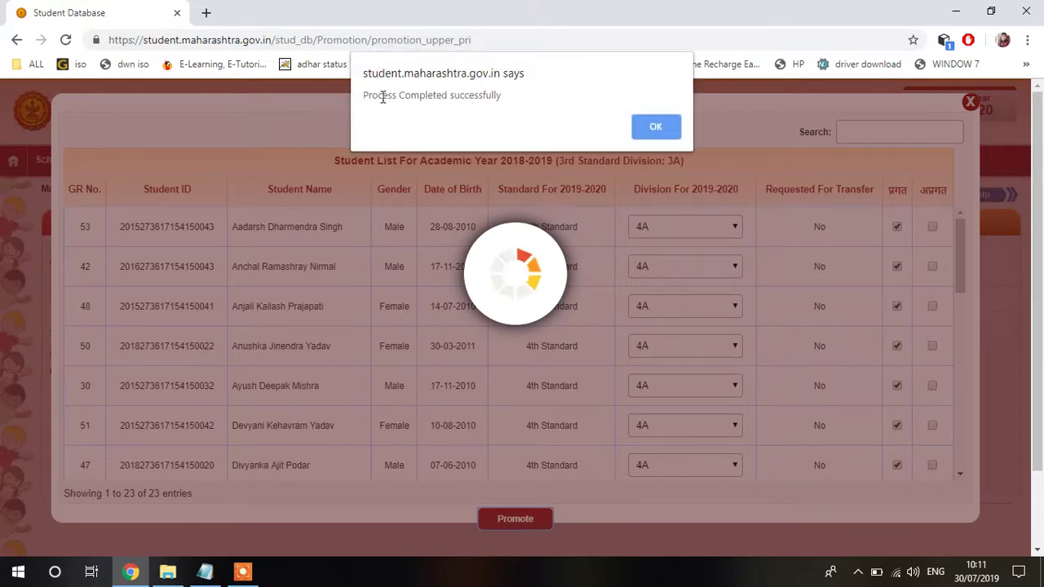
click(661, 126)
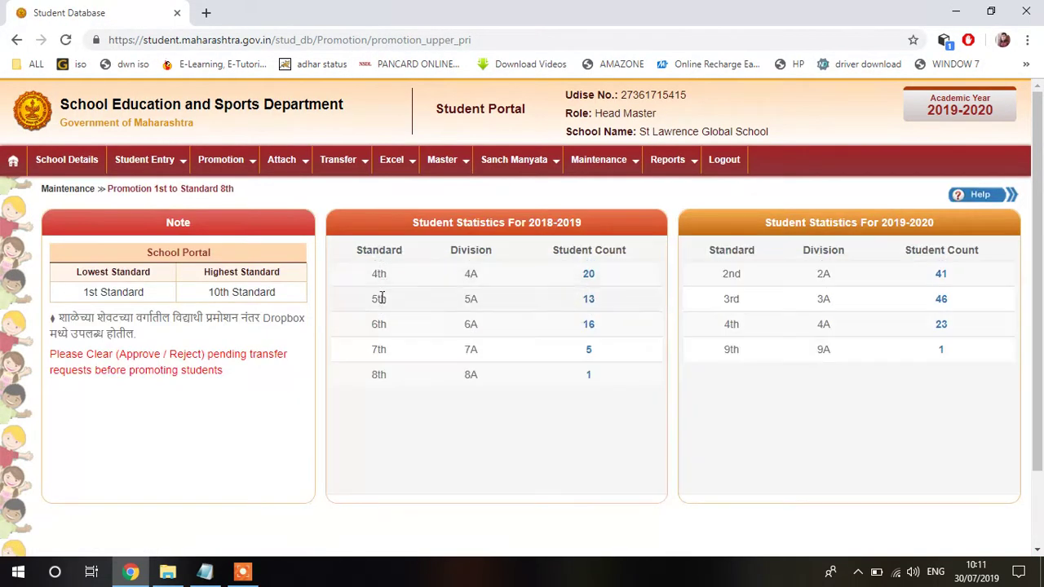
Step: Assign 2019-2020 division 5A to every student in the 2018-2019 4th Standard 4A list and promote them to 5th Standard
click(589, 275)
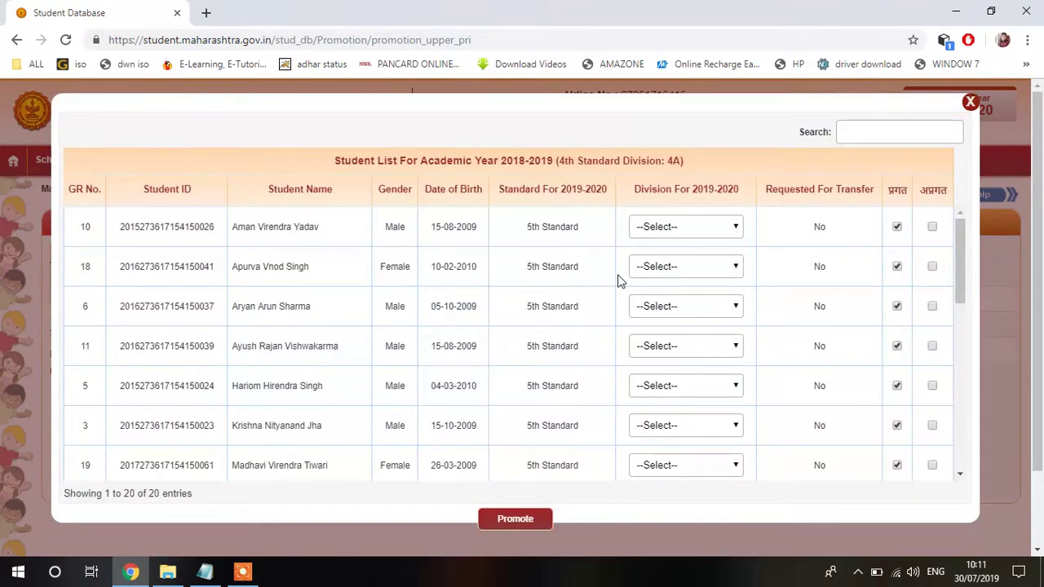
click(681, 229)
click(659, 258)
click(659, 267)
click(659, 299)
click(659, 306)
click(659, 338)
click(660, 346)
click(660, 378)
click(656, 385)
click(659, 417)
scroll(658, 326, down, 2)
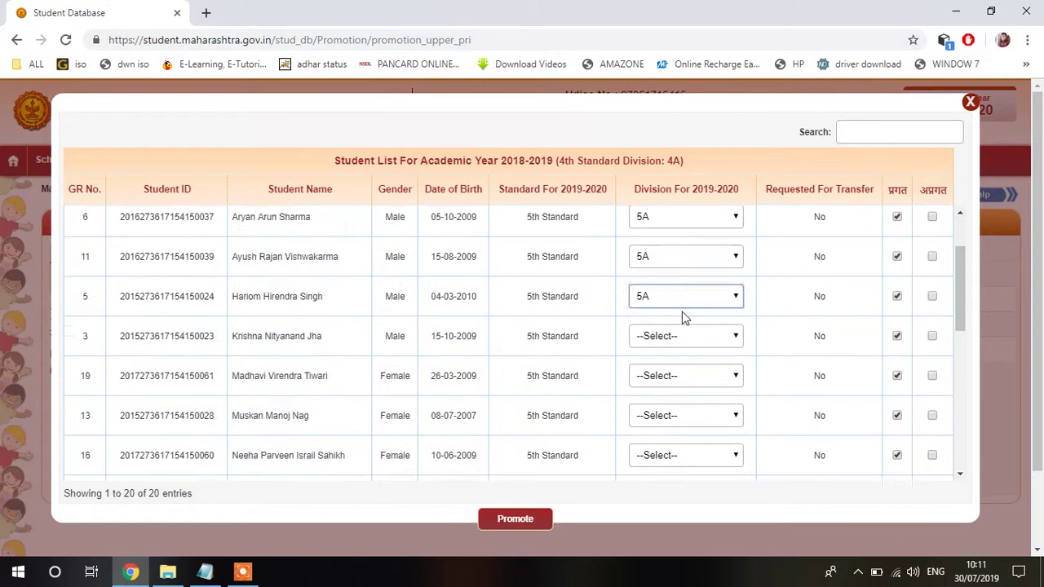
click(658, 278)
click(655, 301)
click(655, 312)
click(652, 342)
click(653, 349)
click(653, 383)
click(652, 391)
click(651, 422)
click(653, 432)
click(646, 462)
scroll(661, 408, down, 2)
click(664, 324)
click(659, 350)
click(661, 361)
click(656, 385)
click(657, 398)
click(651, 425)
scroll(676, 294, down, 3)
scroll(677, 293, up, 1)
click(658, 287)
click(655, 317)
click(658, 326)
click(657, 358)
click(657, 368)
click(656, 398)
click(658, 406)
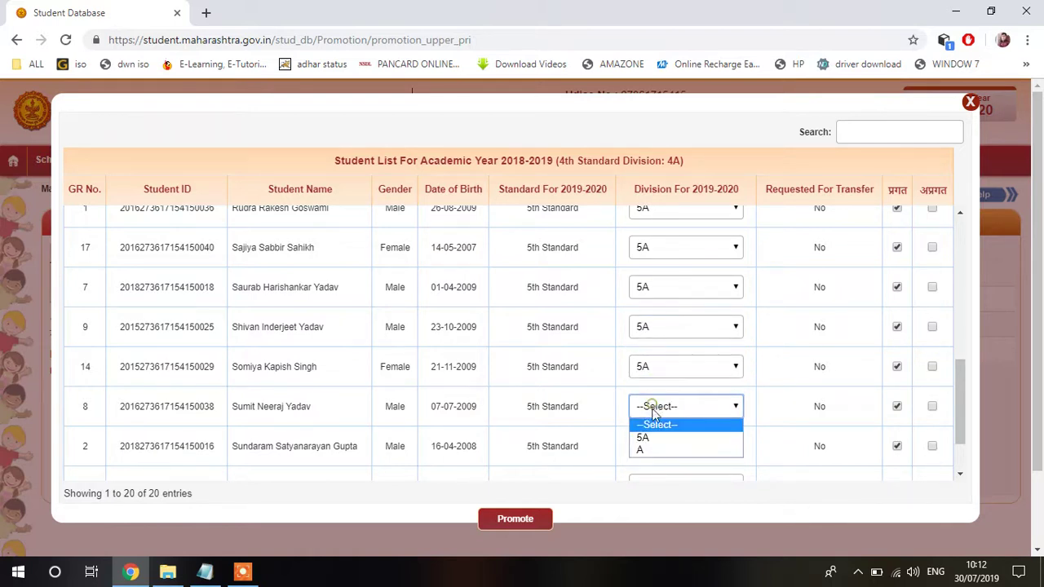
click(652, 439)
click(658, 446)
click(644, 478)
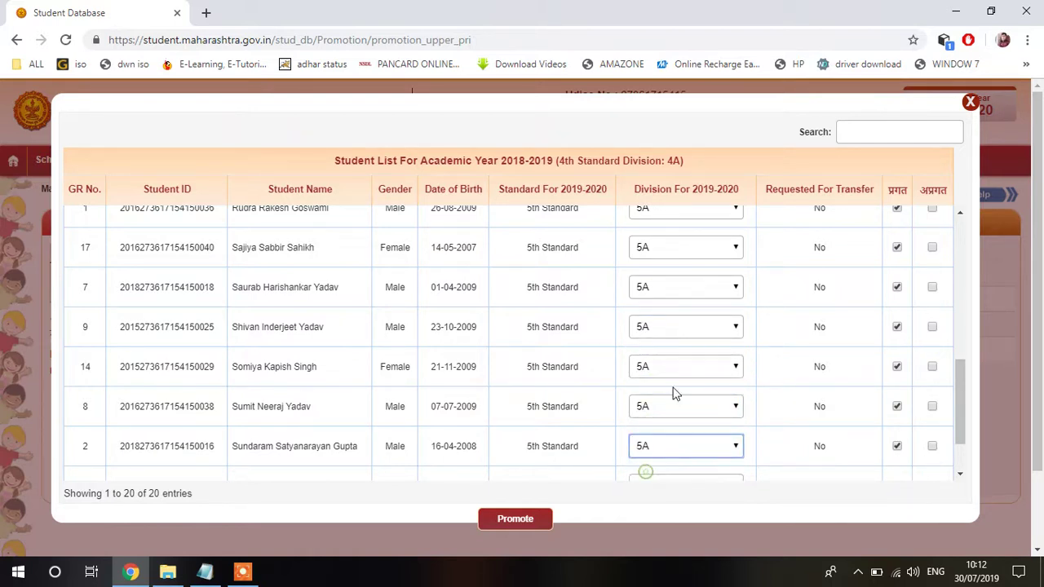
scroll(674, 387, down, 1)
click(664, 410)
click(658, 439)
click(658, 450)
click(643, 479)
scroll(669, 381, up, 6)
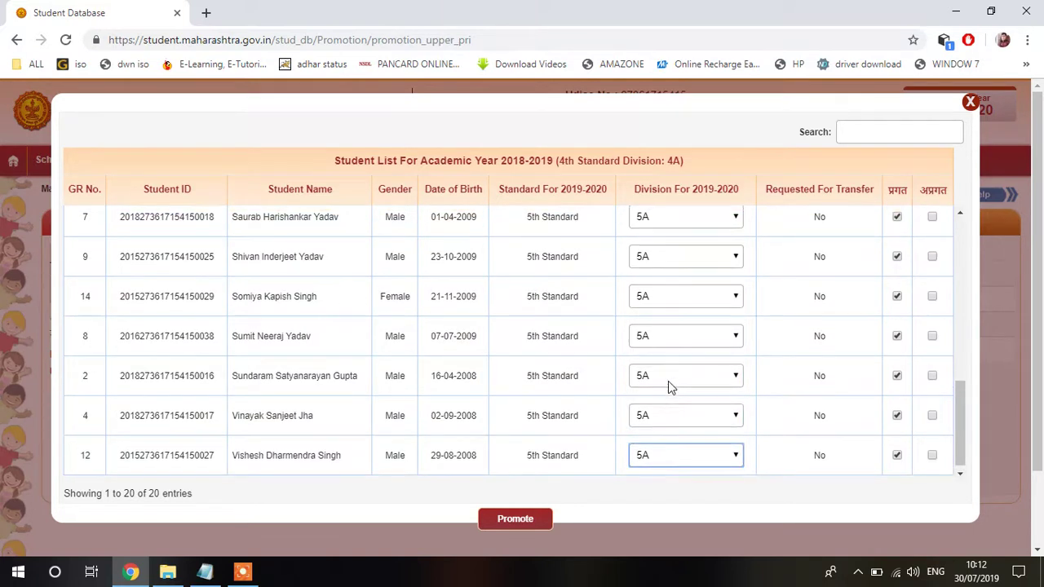
click(516, 519)
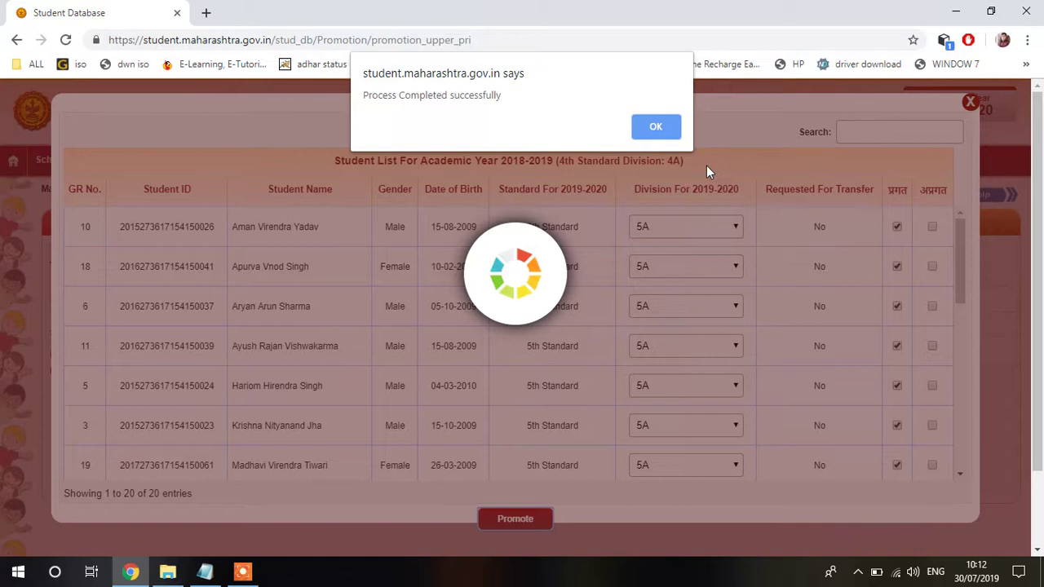
click(659, 125)
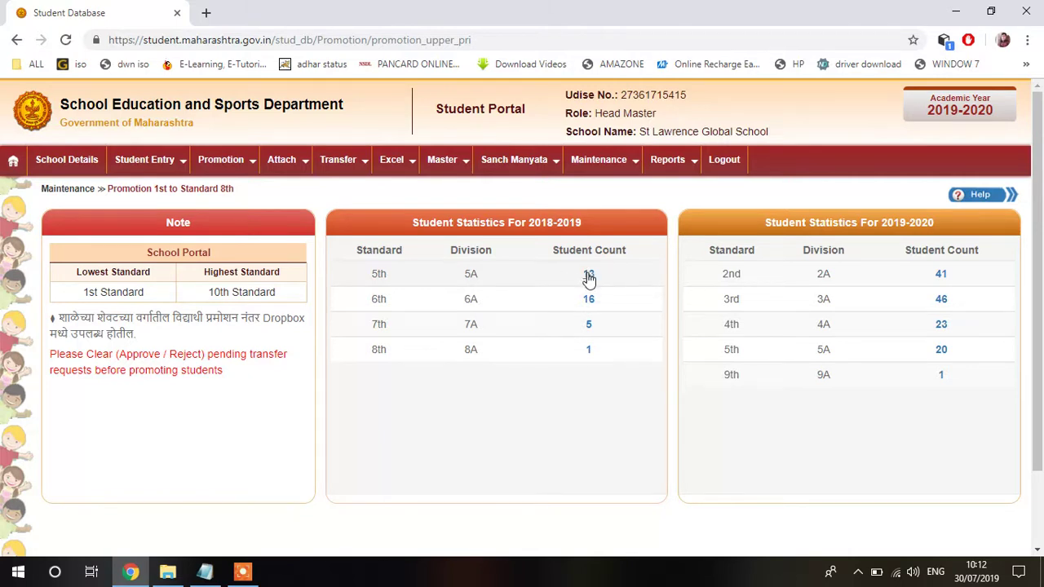
Step: Assign 2019-2020 division 6A to every student in the 2018-2019 5th Standard 5A list and promote them to 6th Standard
click(588, 276)
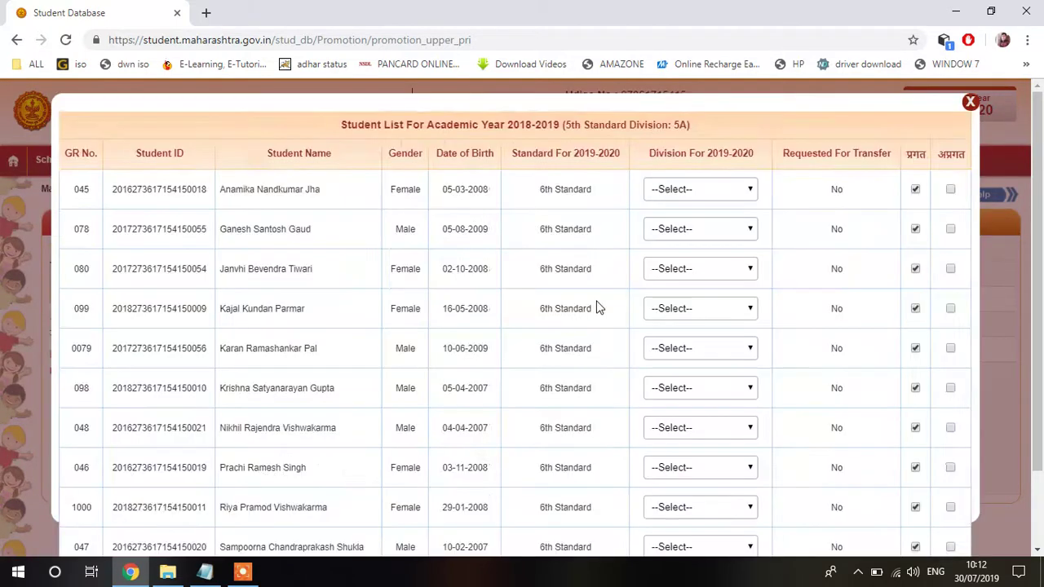
click(662, 233)
click(666, 256)
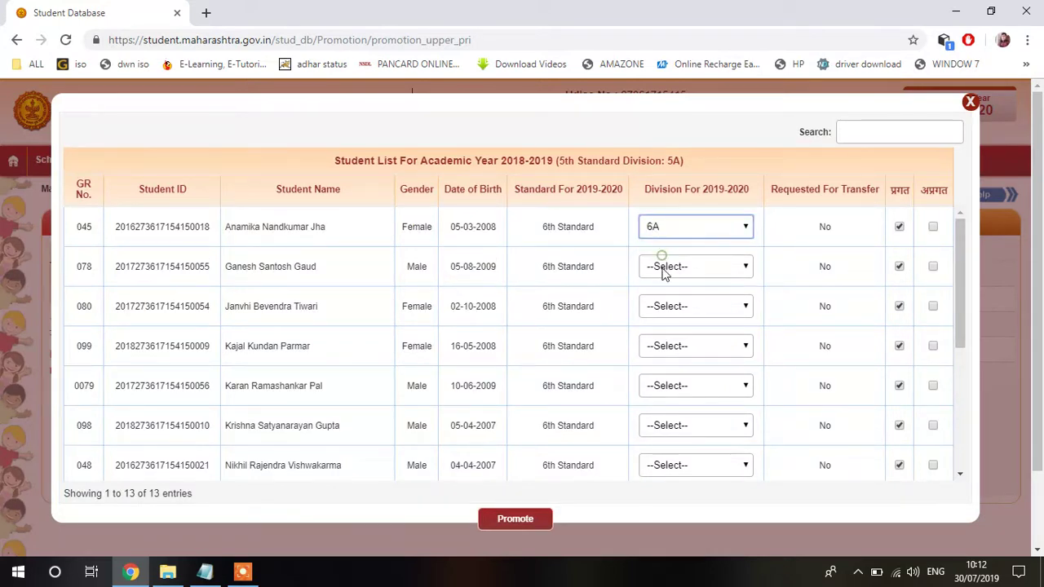
click(665, 273)
click(664, 296)
click(664, 305)
click(665, 338)
click(665, 349)
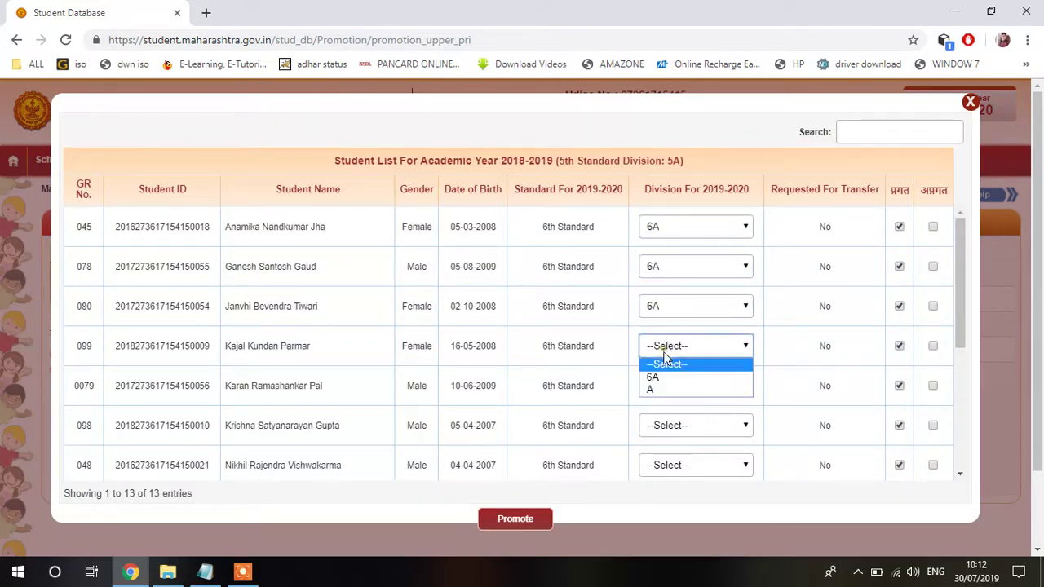
click(665, 377)
click(662, 383)
click(662, 416)
click(663, 425)
click(657, 456)
scroll(660, 457, down, 2)
click(665, 313)
click(668, 342)
click(665, 352)
click(665, 382)
click(665, 393)
click(664, 423)
click(663, 431)
click(661, 462)
scroll(665, 408, down, 2)
click(669, 369)
click(668, 398)
click(667, 410)
click(662, 440)
click(662, 447)
click(659, 477)
scroll(665, 435, down, 2)
scroll(677, 373, up, 5)
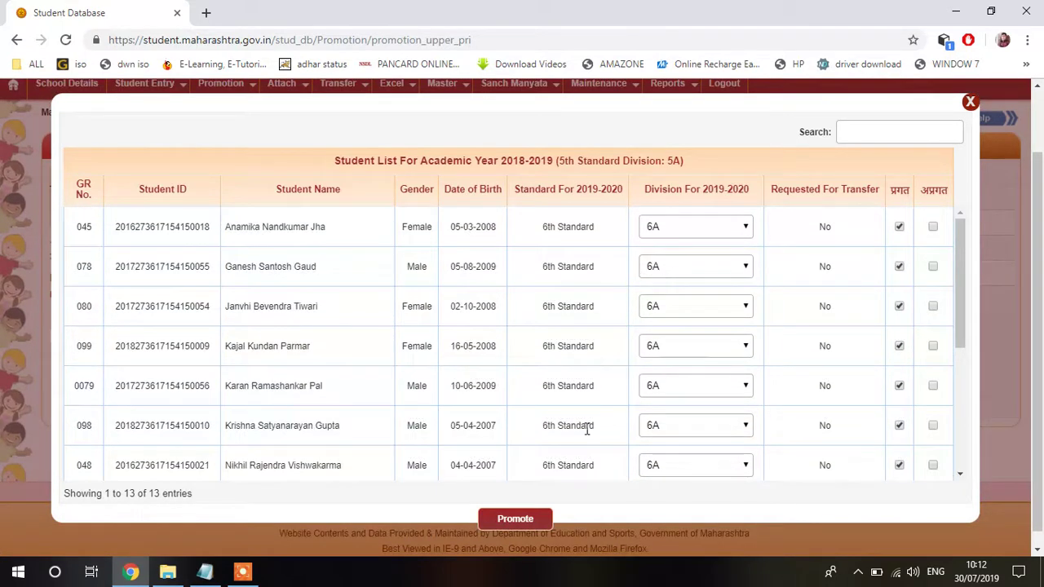
click(523, 519)
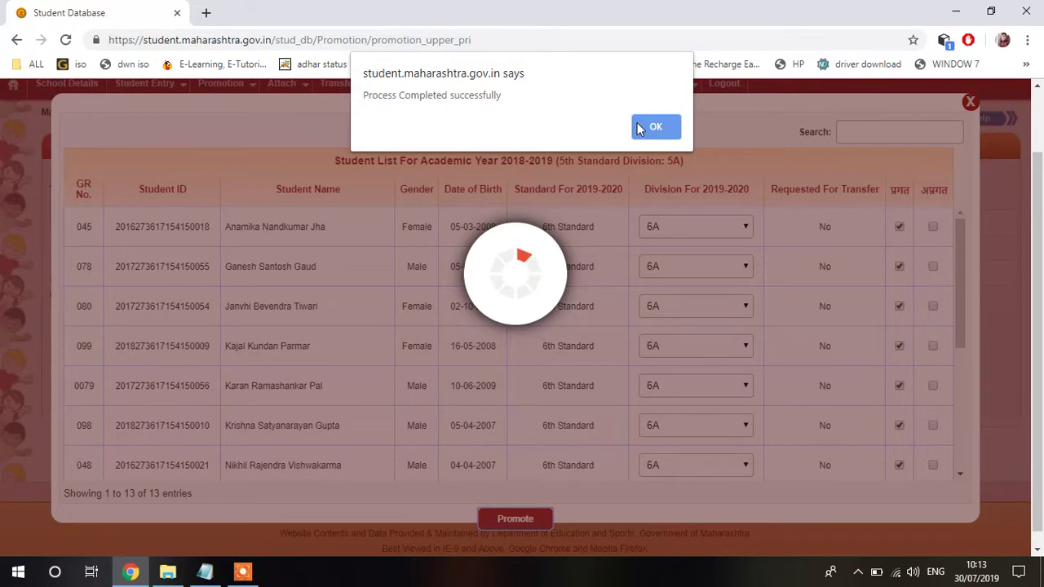
click(642, 123)
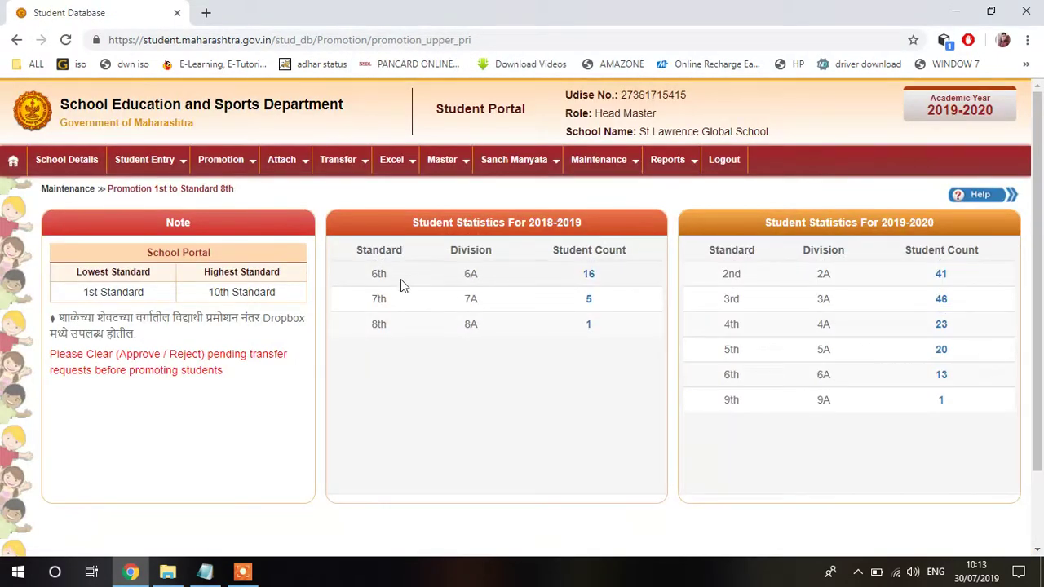
Step: Assign 2019-2020 division 7A to every student in the 2018-2019 6th Standard 6A list and promote them to 7th Standard
click(589, 275)
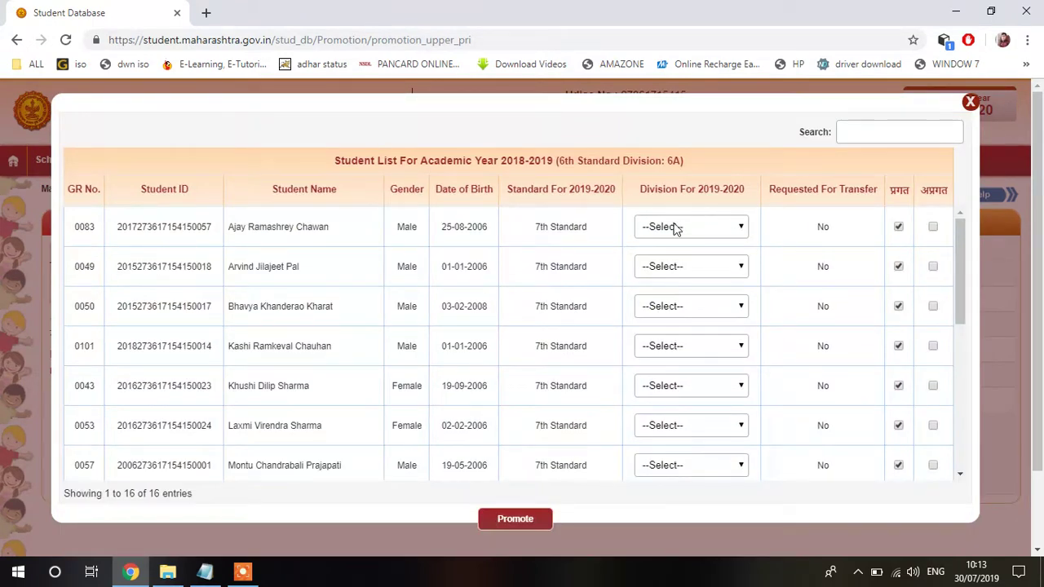
click(673, 229)
click(674, 258)
click(672, 266)
click(673, 298)
click(671, 306)
click(673, 334)
click(674, 346)
click(666, 378)
click(667, 386)
click(668, 417)
click(665, 425)
click(663, 457)
click(660, 466)
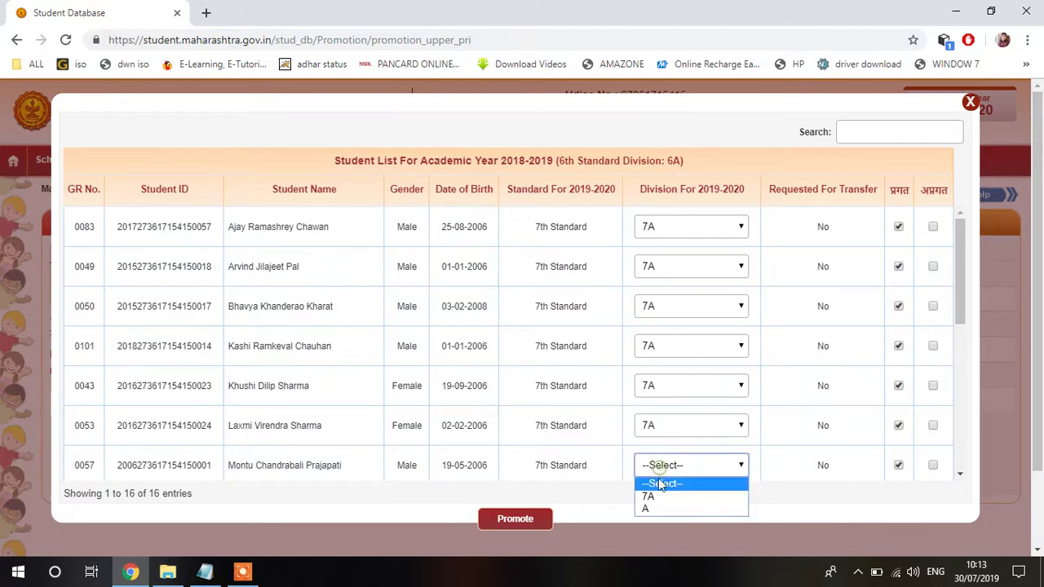
click(654, 494)
scroll(681, 364, down, 1)
scroll(682, 365, down, 3)
click(673, 279)
click(670, 304)
click(671, 314)
click(665, 346)
click(665, 353)
click(661, 385)
click(658, 397)
click(659, 427)
click(657, 436)
click(658, 464)
scroll(677, 374, down, 2)
click(667, 331)
click(664, 359)
click(664, 371)
click(665, 399)
click(664, 412)
click(659, 441)
click(659, 450)
click(659, 479)
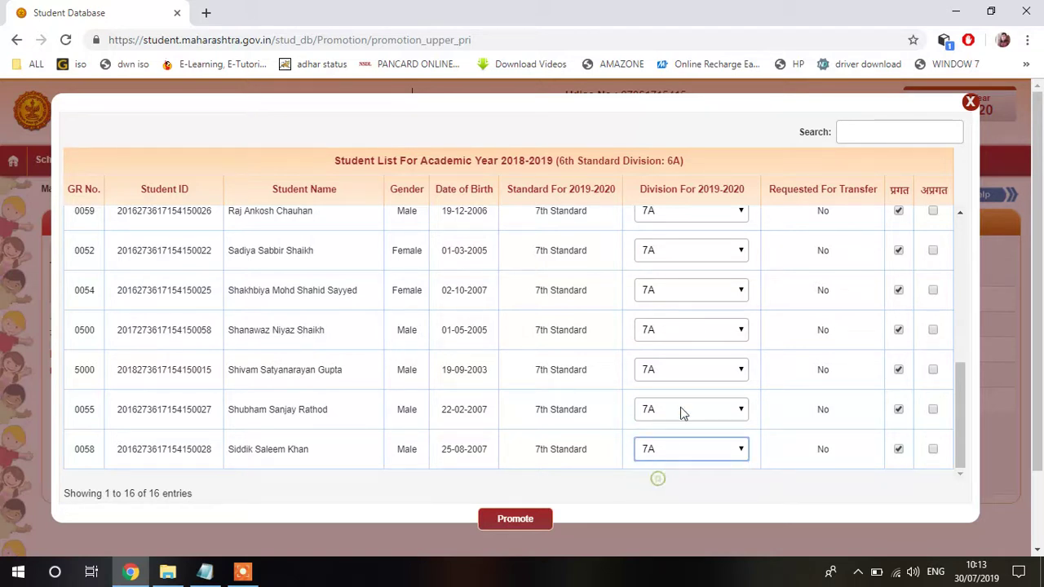
scroll(683, 372, up, 5)
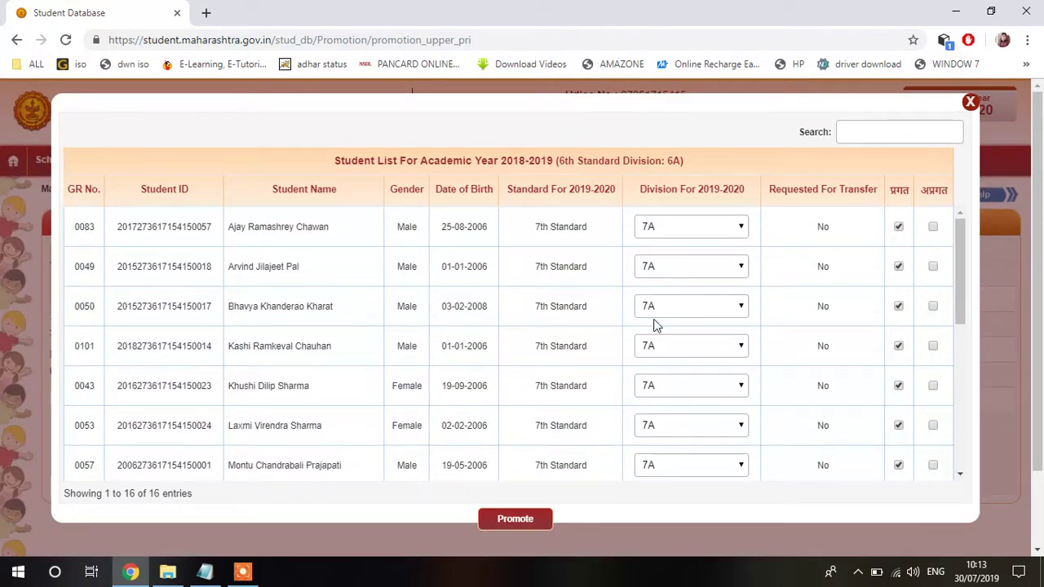
click(498, 522)
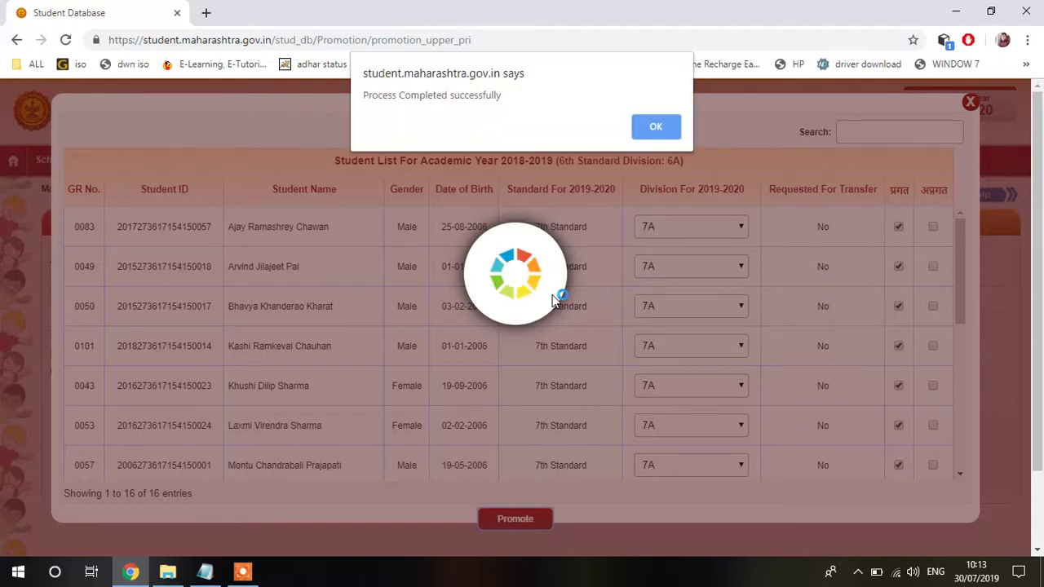
click(656, 126)
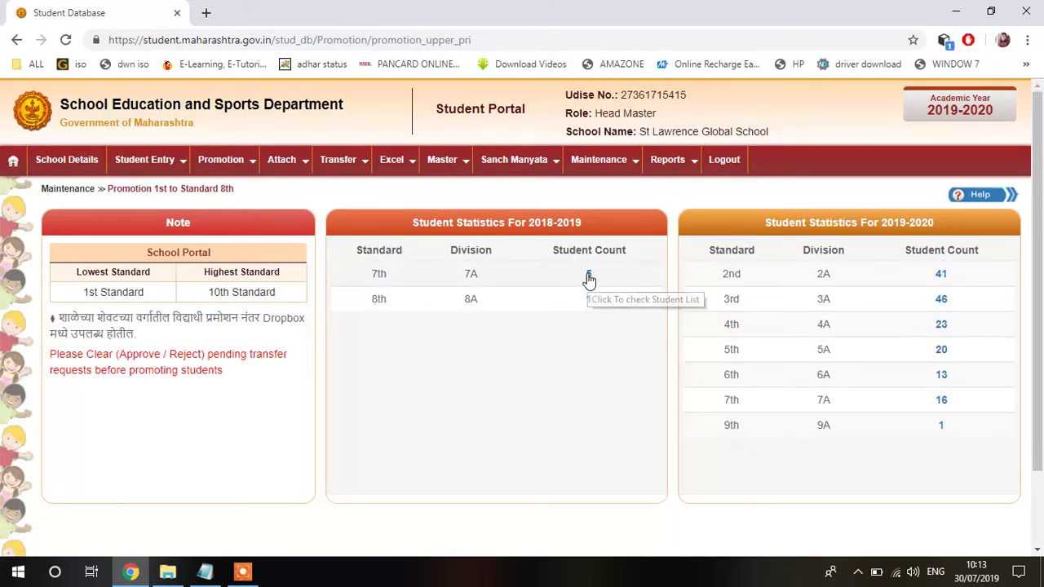
Step: Assign 2019-2020 division 8A to every student in the 2018-2019 7th Standard 7A list and promote them to 8th Standard
click(588, 276)
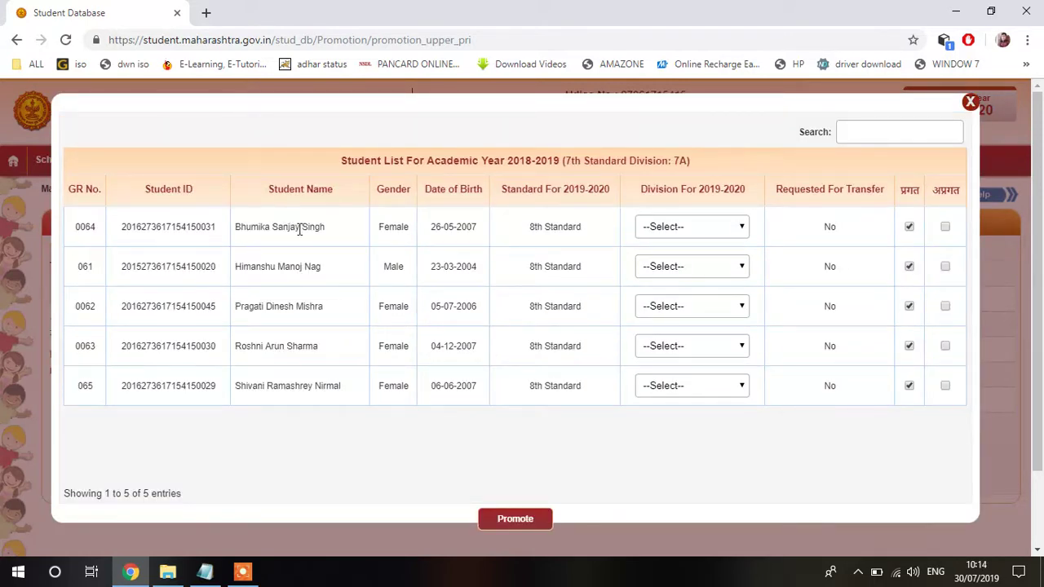
click(665, 230)
click(657, 258)
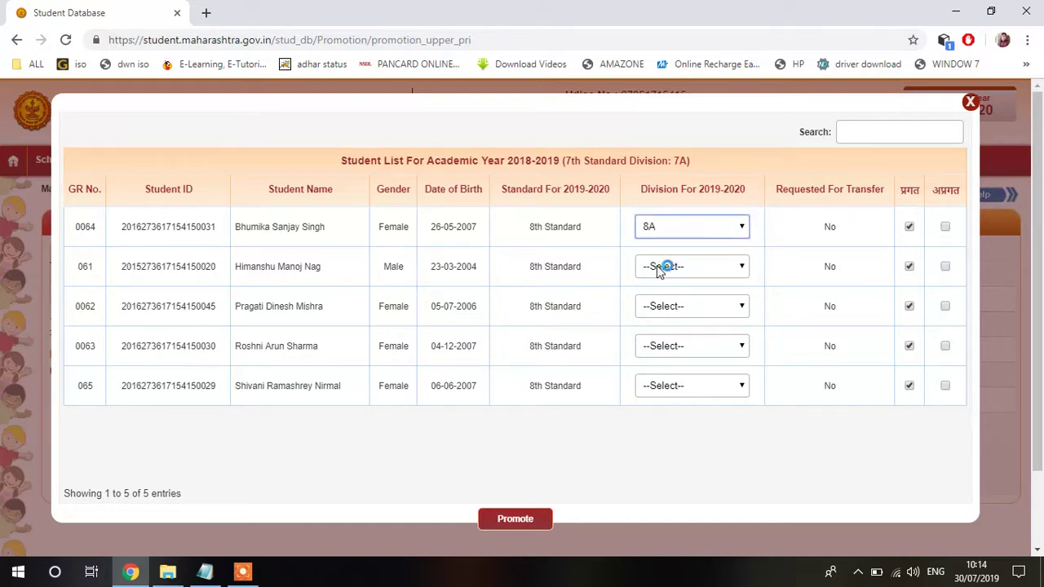
click(660, 268)
click(661, 293)
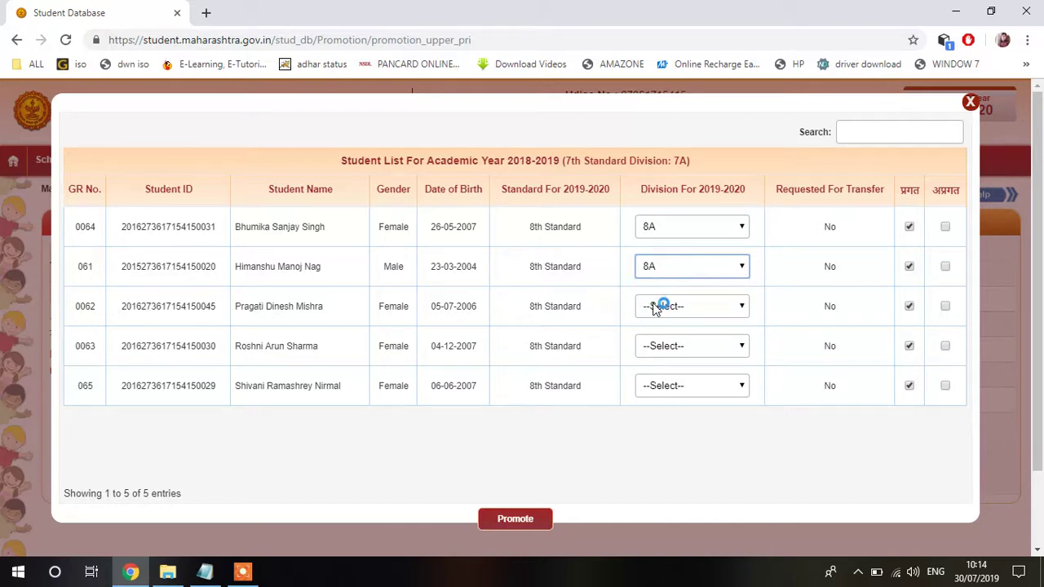
click(655, 309)
click(650, 334)
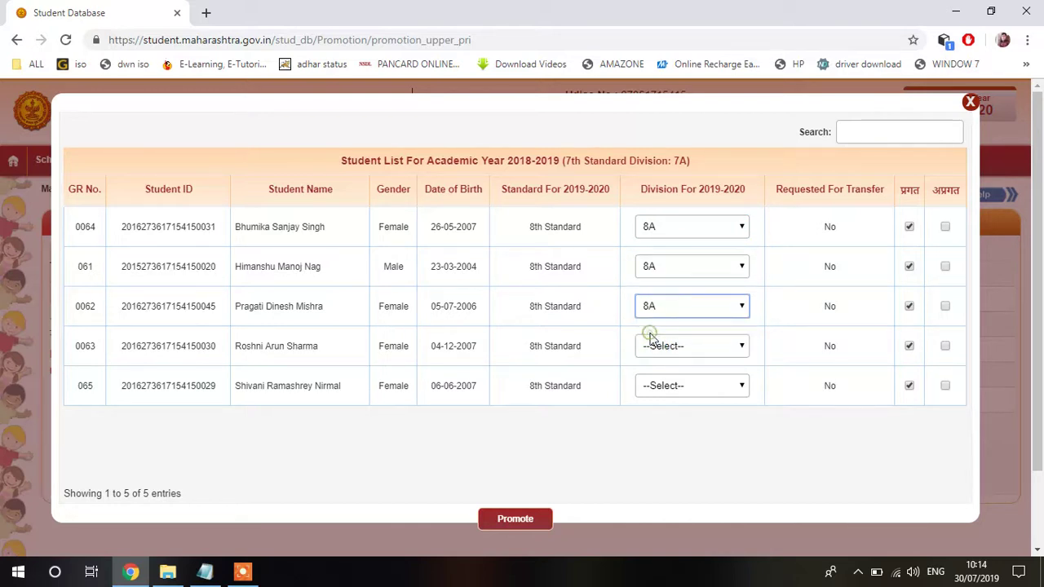
click(655, 347)
click(658, 377)
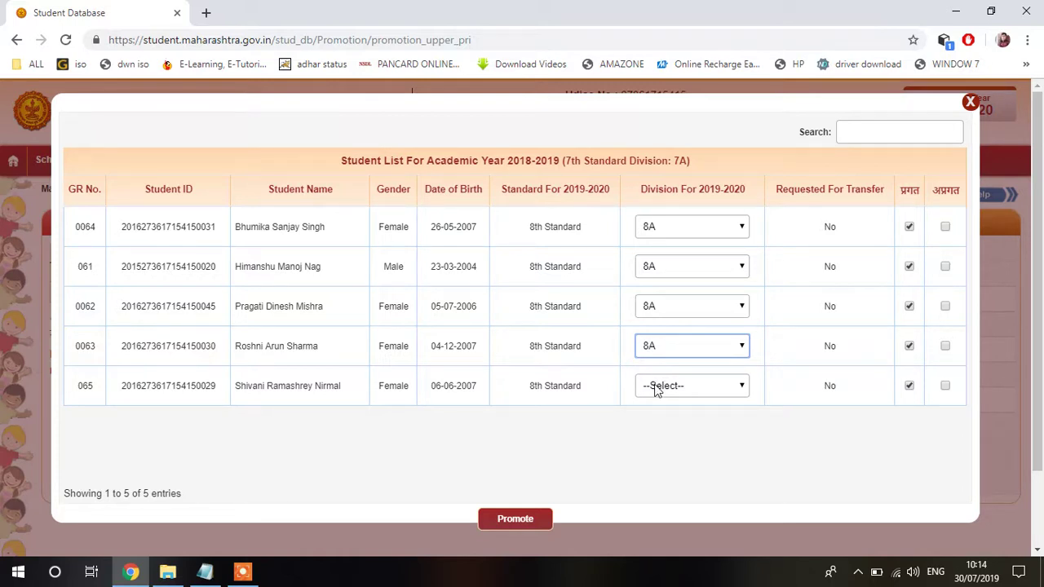
click(657, 387)
click(653, 416)
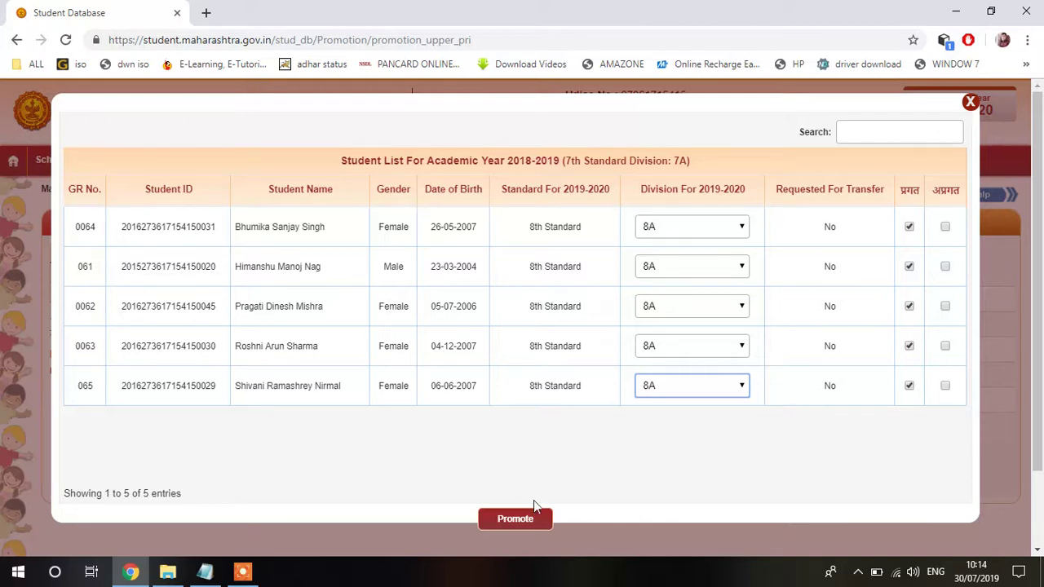
click(515, 518)
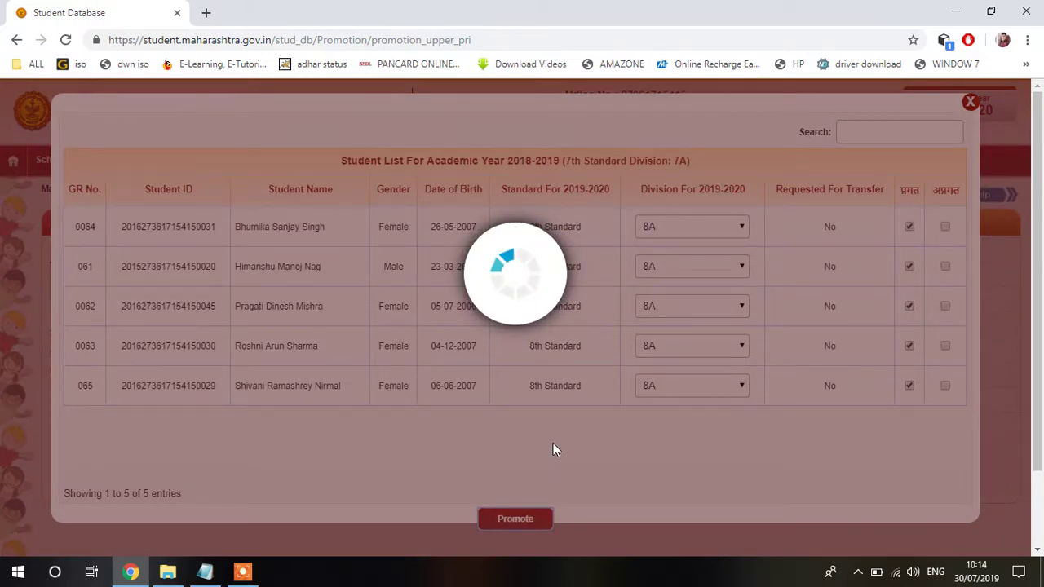
click(659, 129)
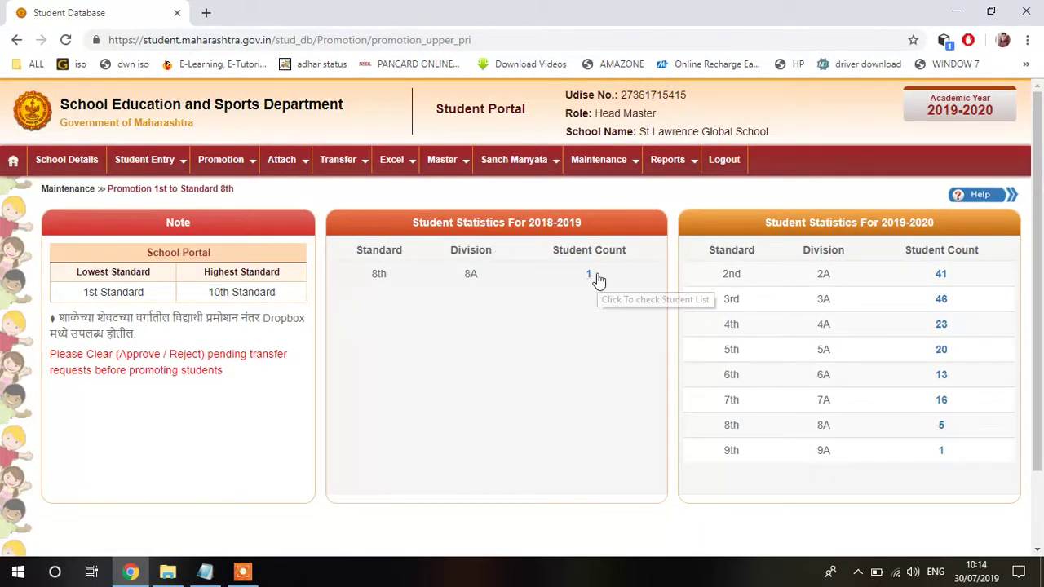
Step: Assign 2019-2020 division 9A to the student in the 2018-2019 8th Standard 8A list and promote them to 9th Standard
click(591, 278)
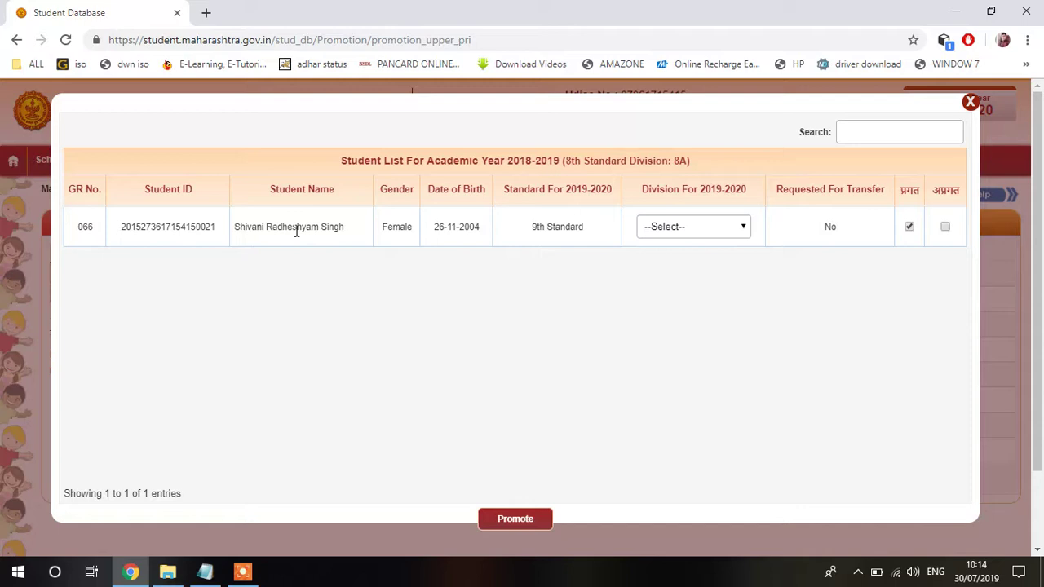
click(675, 230)
click(676, 257)
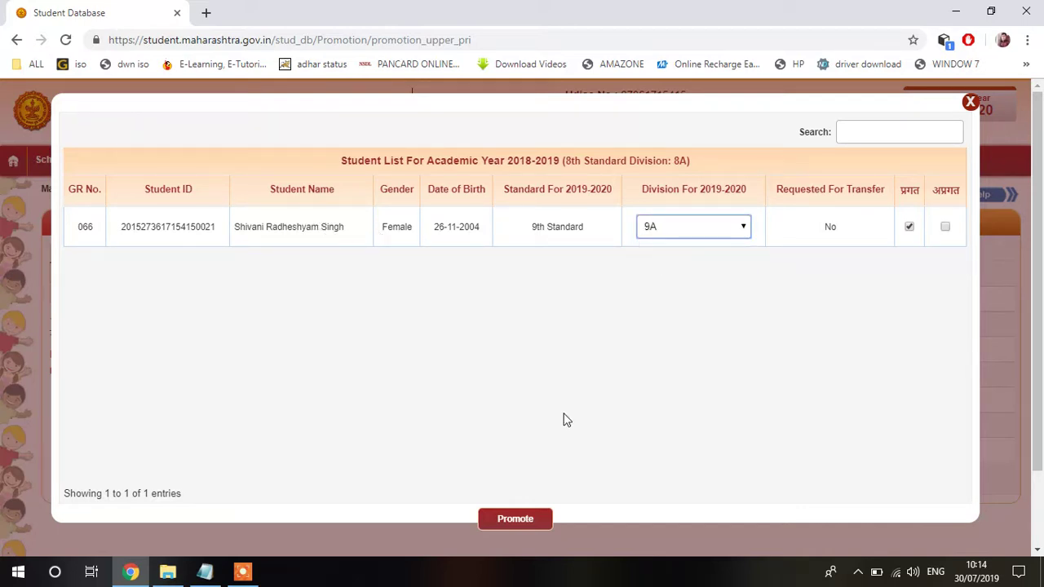
click(520, 518)
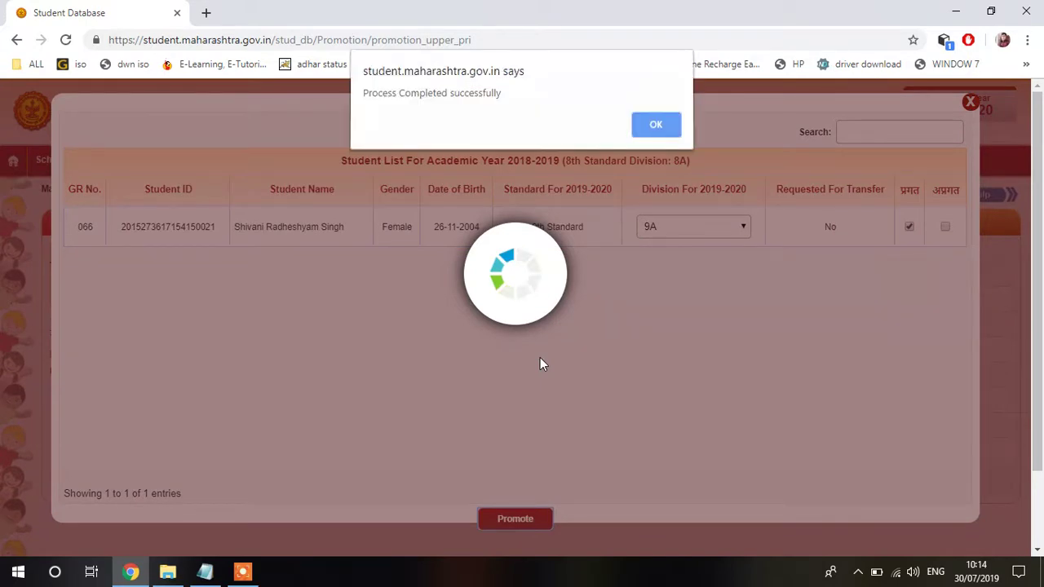
click(657, 124)
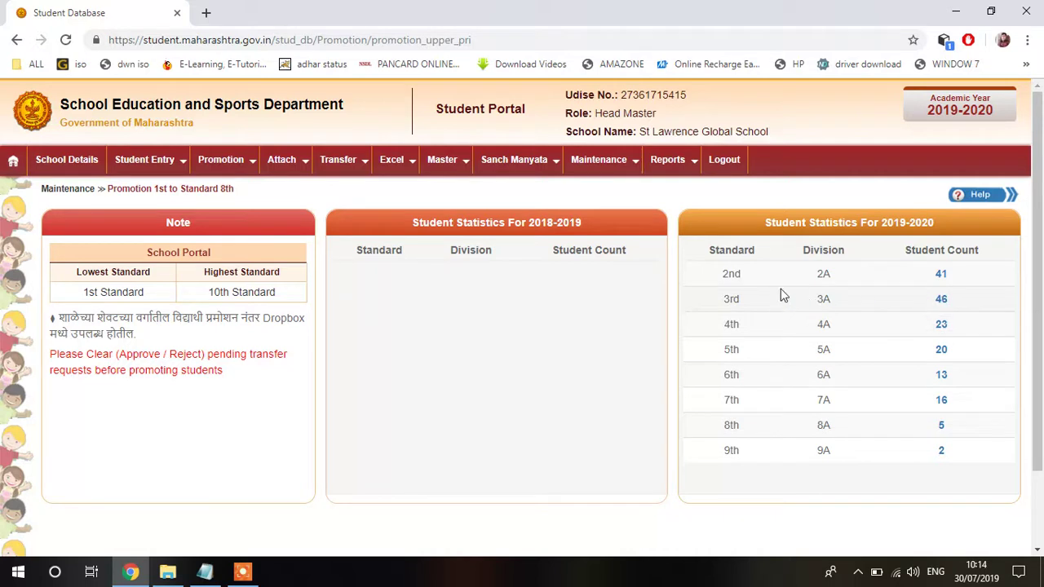
Step: Open the 2019-2020 student list for 7th Standard division 7A and review its entries through to the end
click(942, 400)
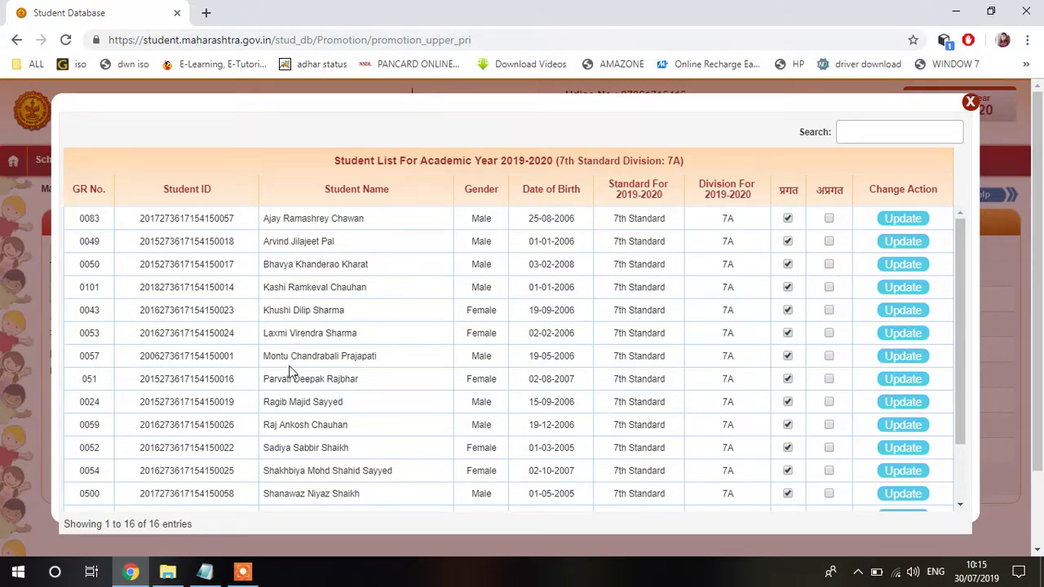
scroll(290, 372, down, 1)
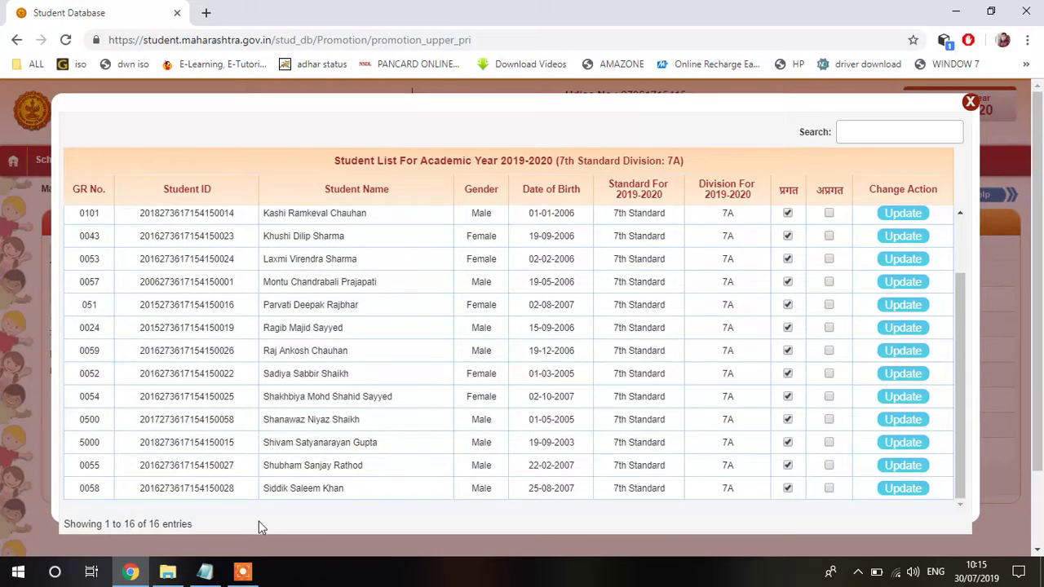
click(131, 571)
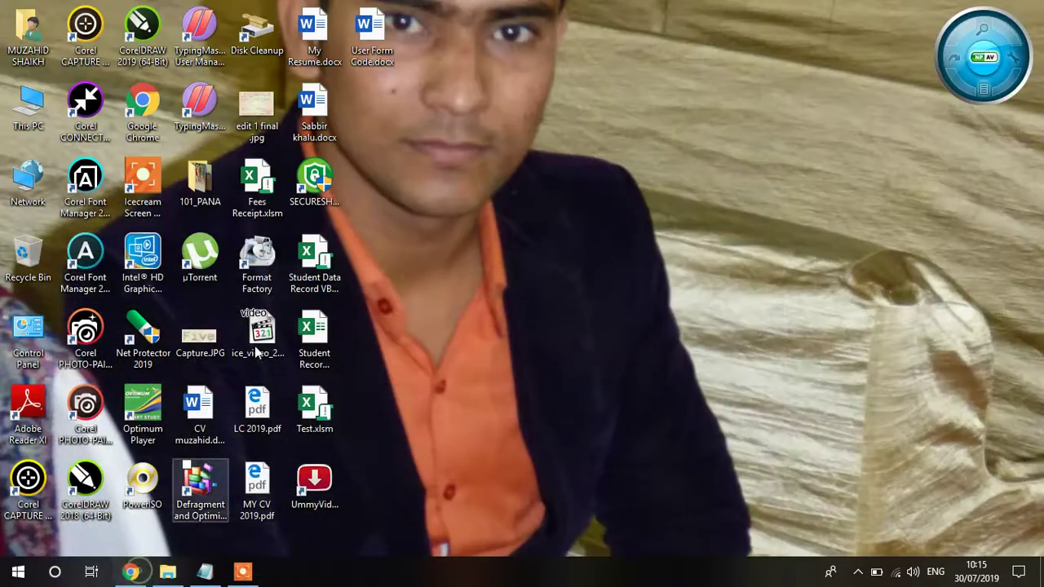
click(239, 573)
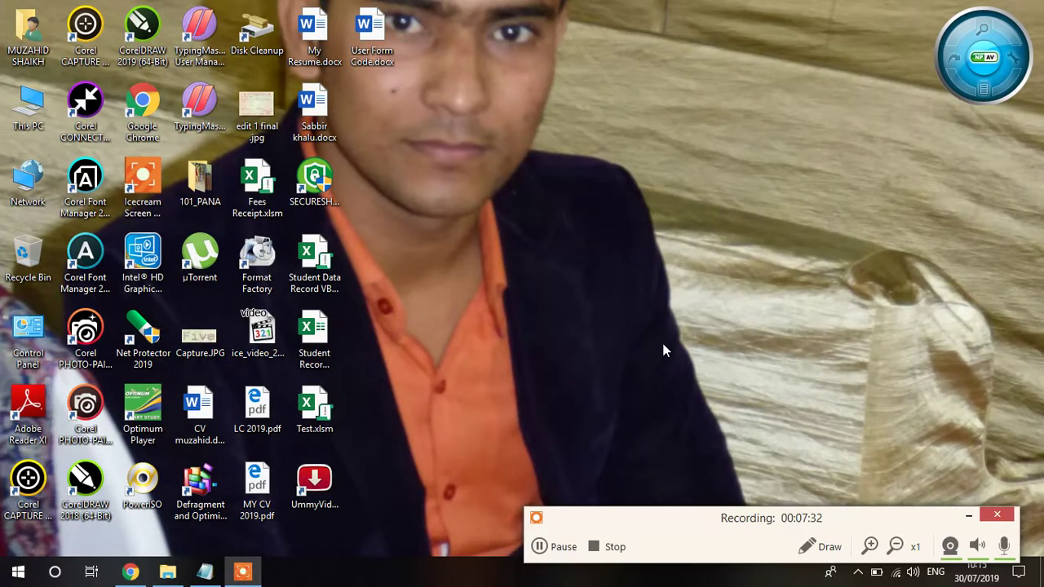